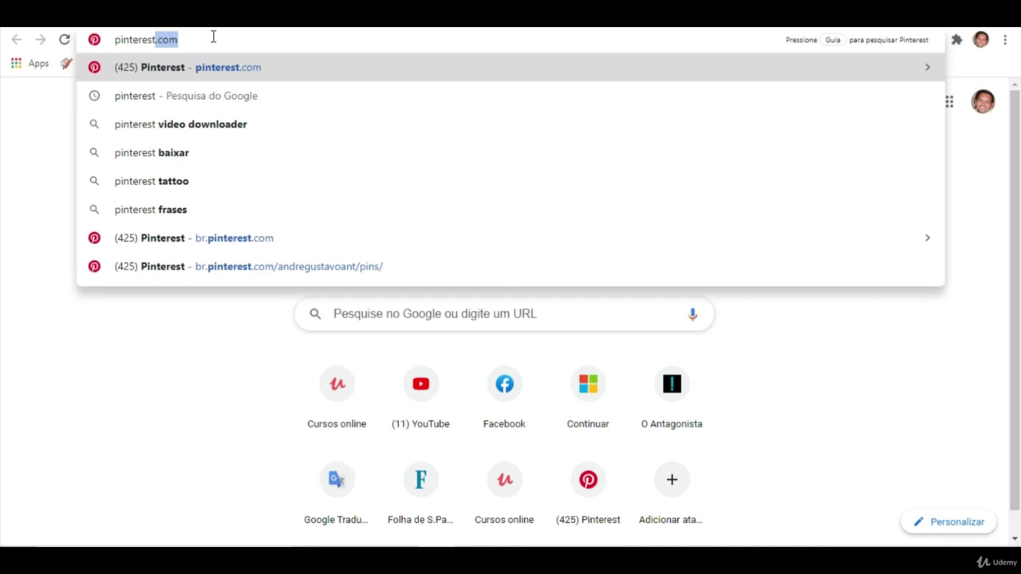
- Open pinterest.com in the browser and skim the home feed
type(".com")
key("Return")
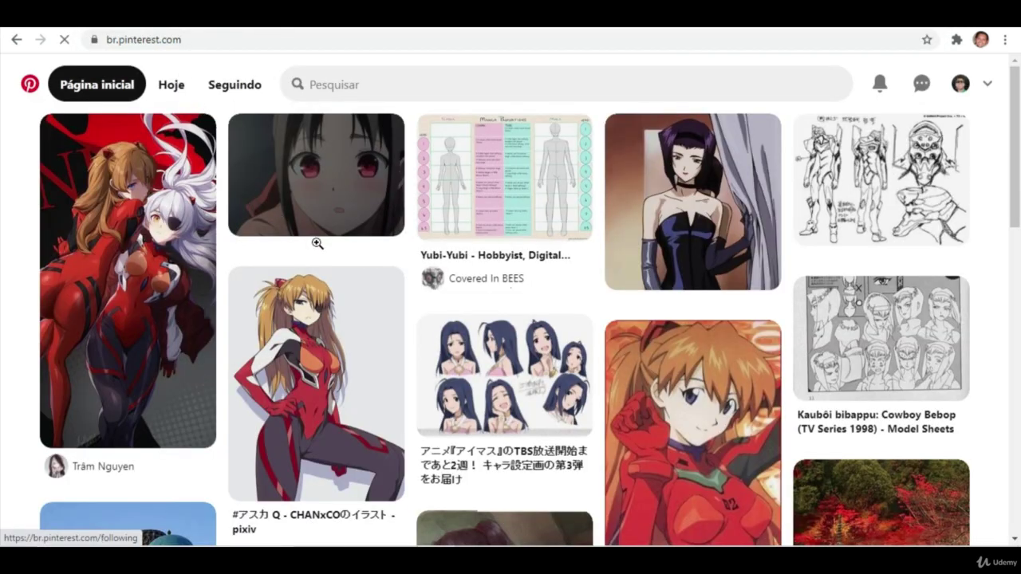
scroll(388, 287, "down", 4)
scroll(392, 291, "up", 4)
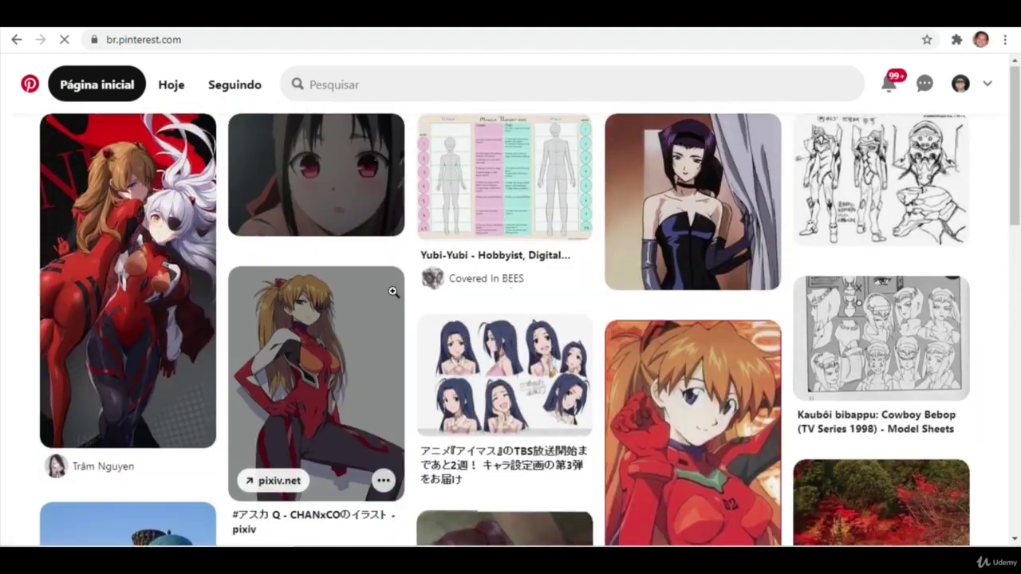
- Search Pinterest for "kouka" and skim the resulting pins
left_click(335, 91)
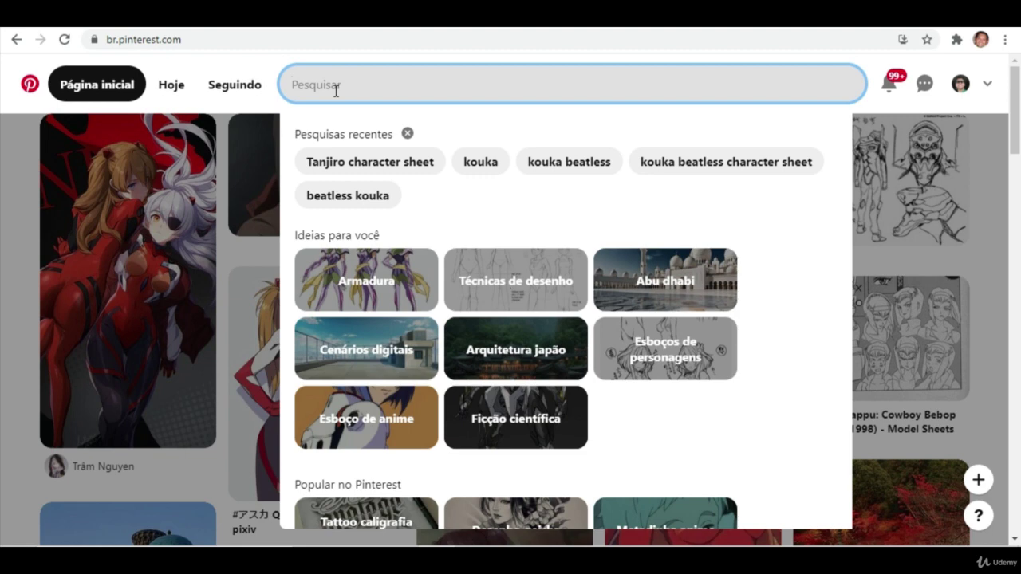
type("k")
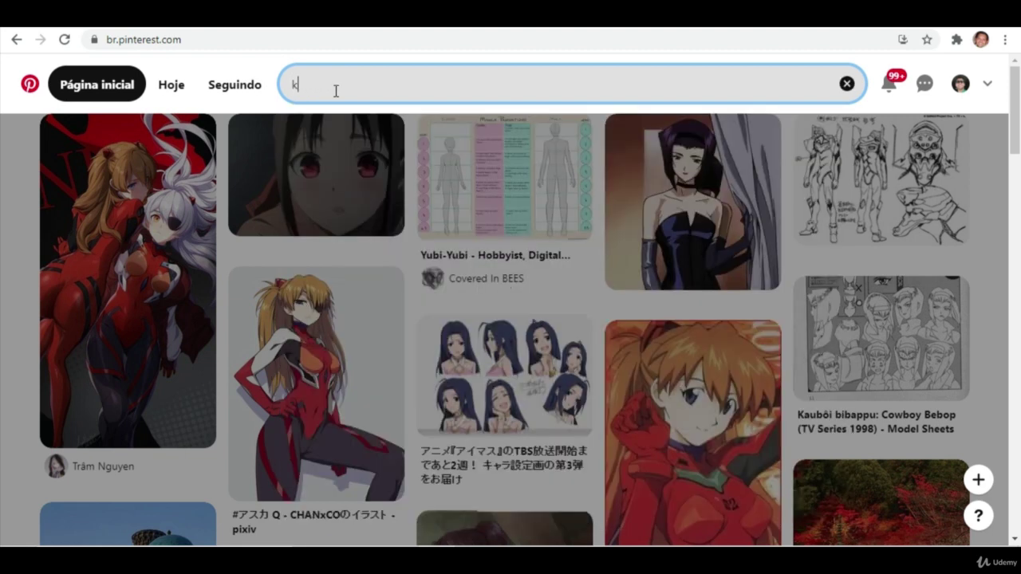
type("ouka")
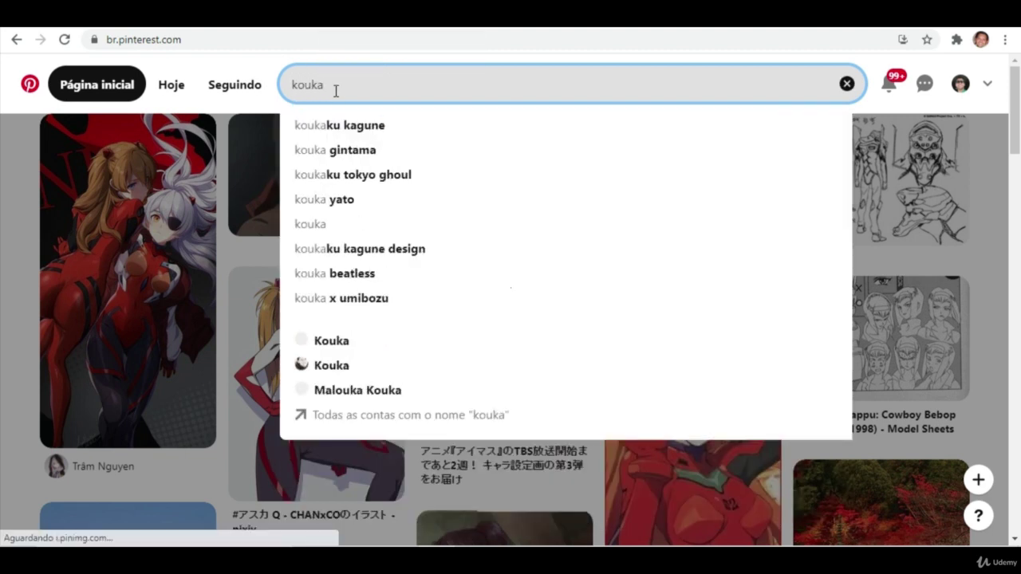
key("Return")
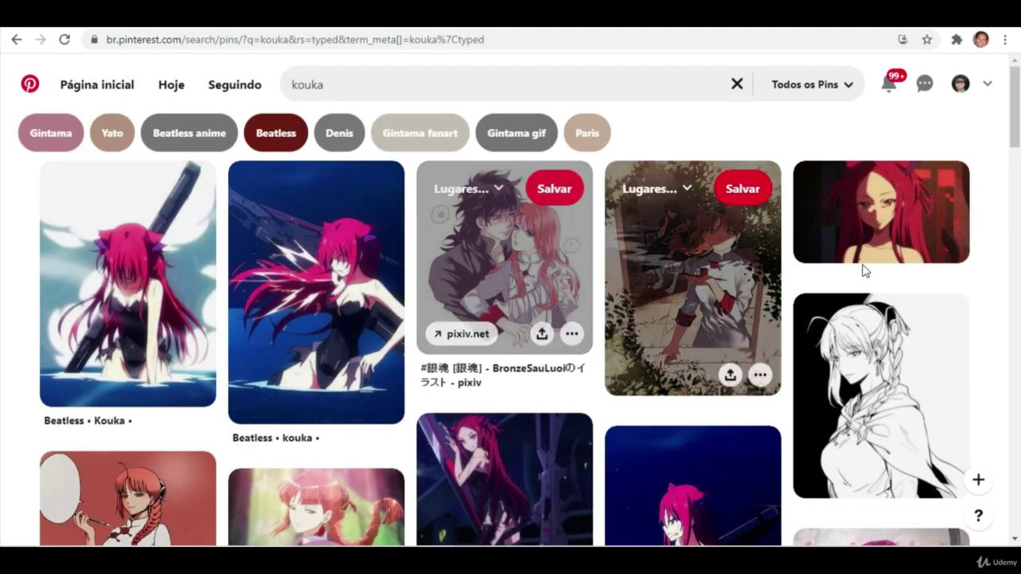
scroll(505, 347, "down", 3)
scroll(505, 347, "up", 3)
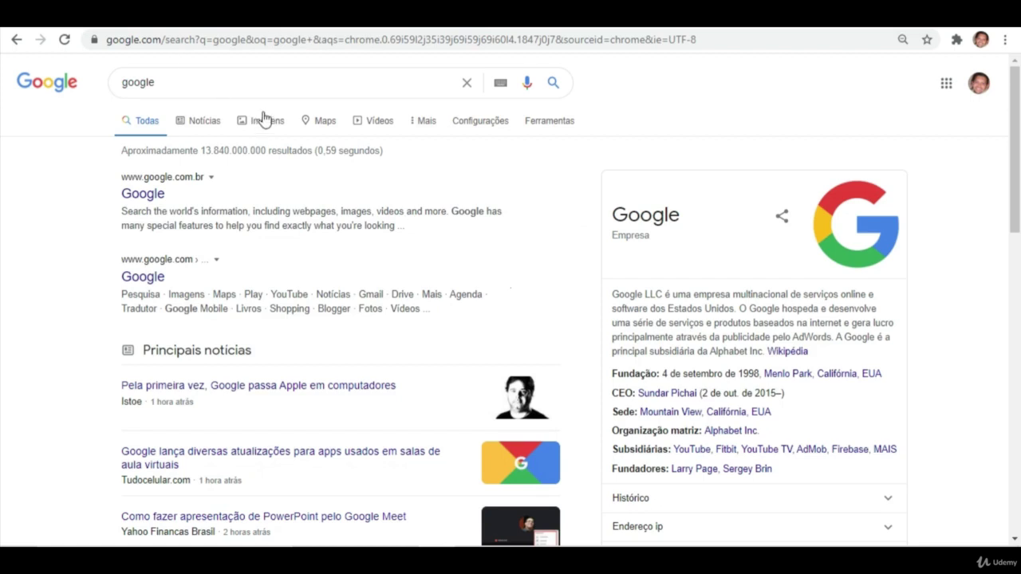
- Replace the Google query with "kouka character sheet" and run the search
left_click(241, 92)
key("BackSpace")
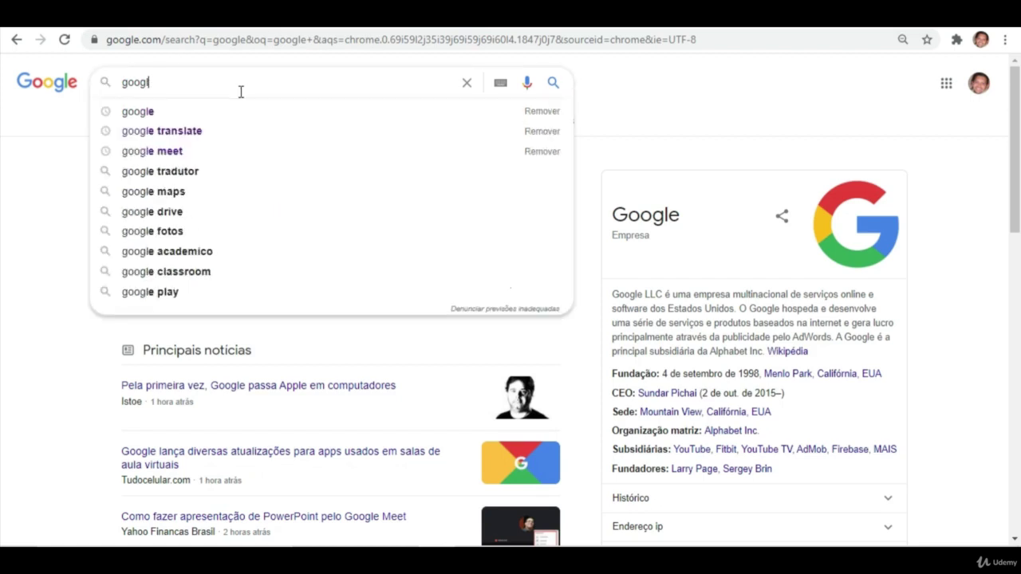
key("BackSpace")
type("kouk")
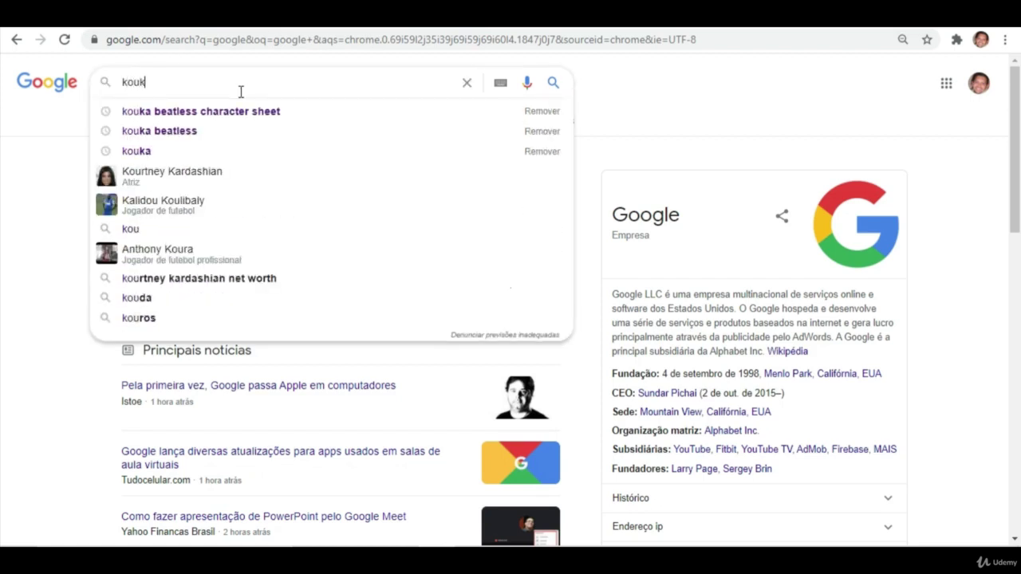
type("a chara")
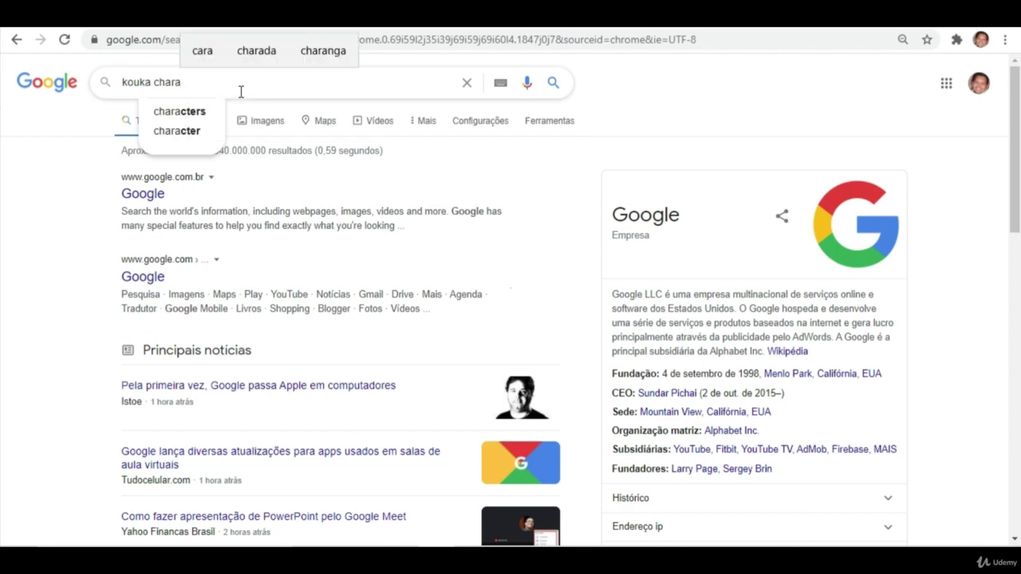
type("cter")
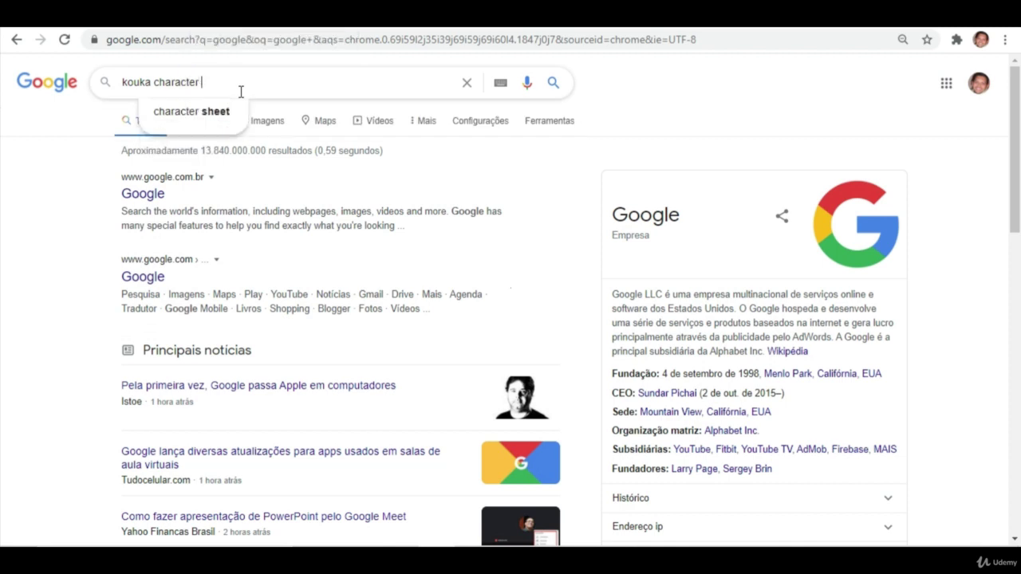
type(" sheet")
key("Return")
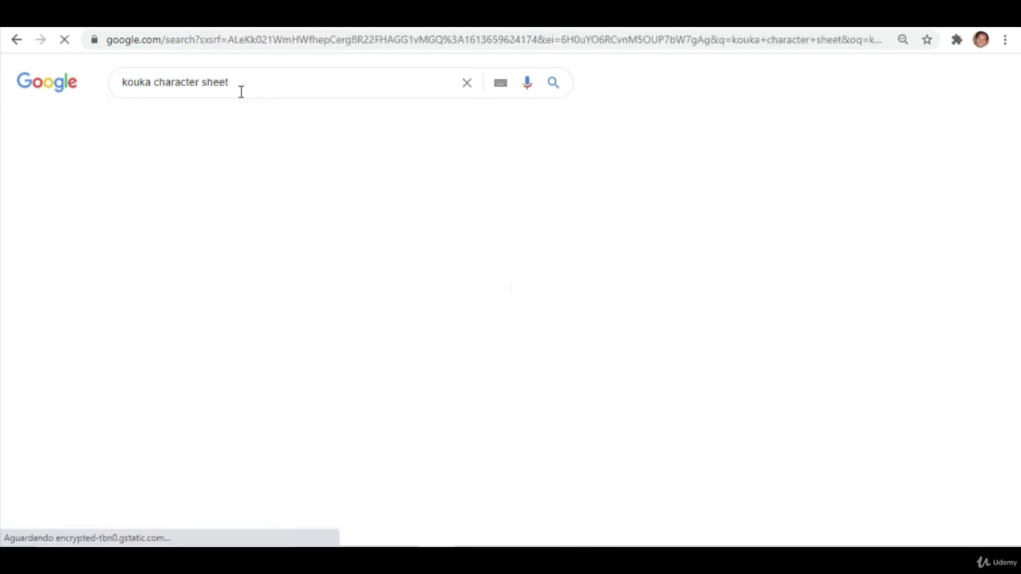
- Switch the Google search to image results and look through them for character references
left_click(205, 126)
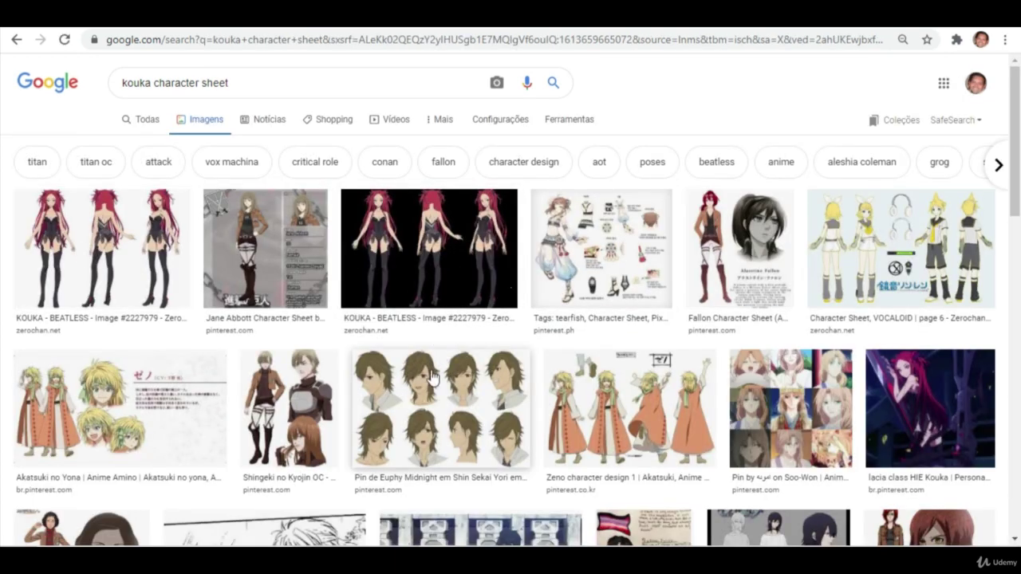
scroll(479, 391, "down", 5)
scroll(460, 371, "down", 3)
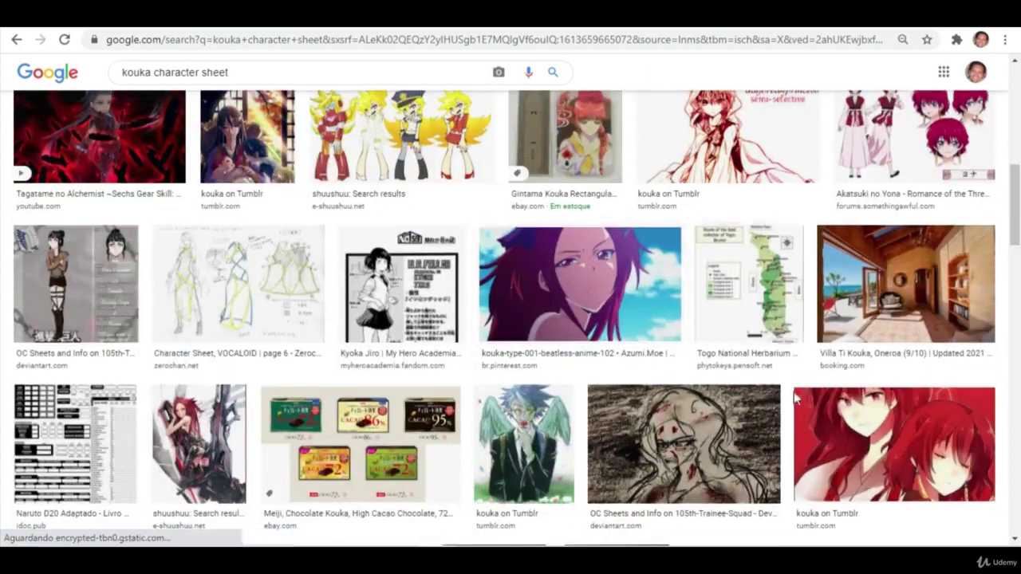
scroll(526, 351, "down", 2)
scroll(481, 367, "up", 10)
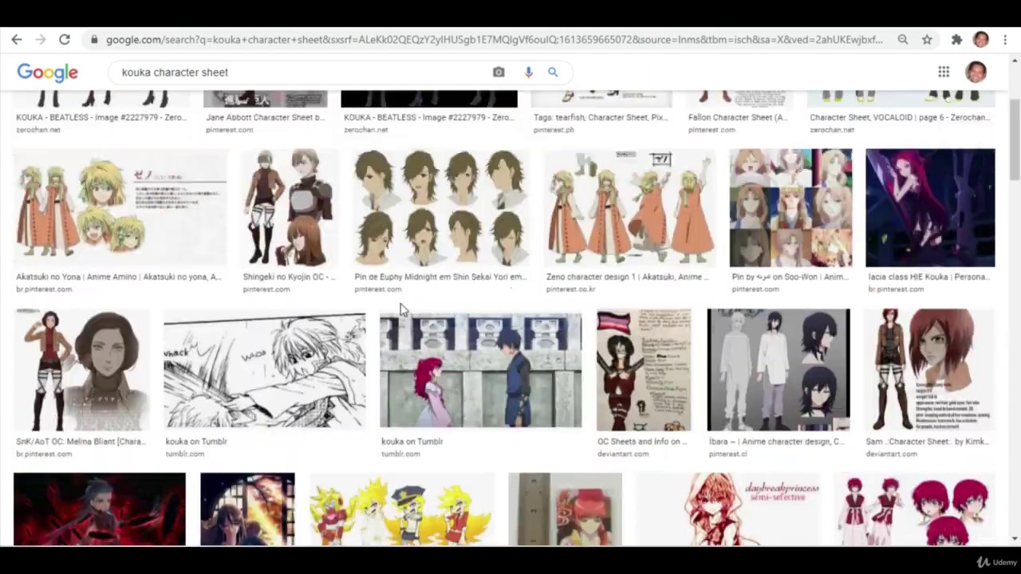
- Show the desktop and open the "kouka - Betless" folder of reference images
key("super+d")
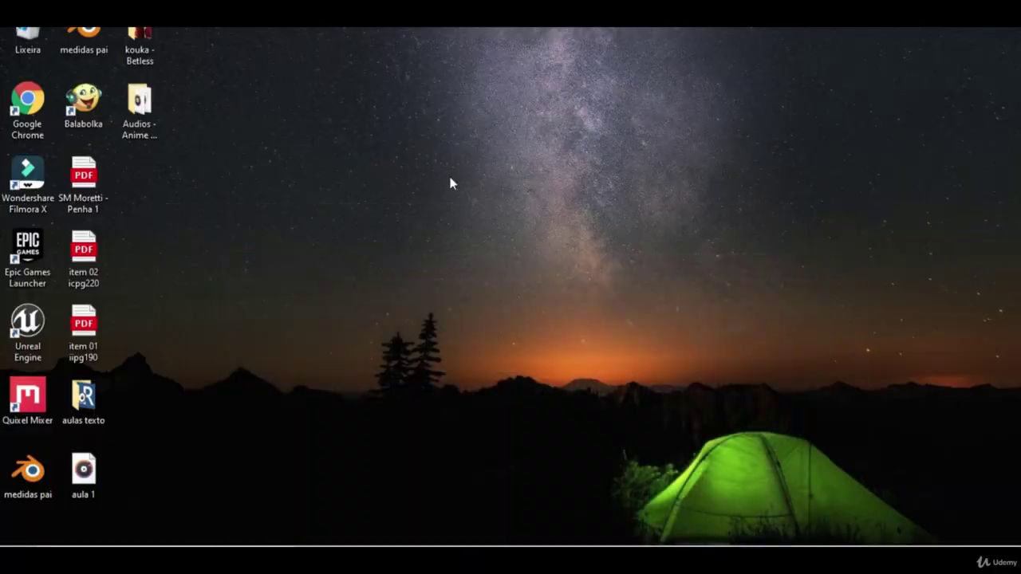
double_click(140, 39)
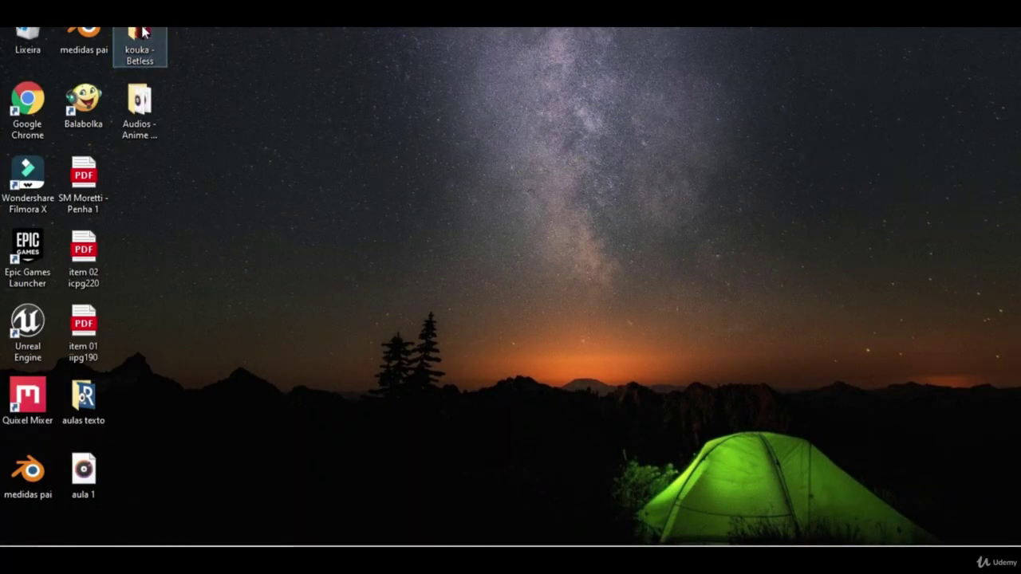
left_click(862, 83)
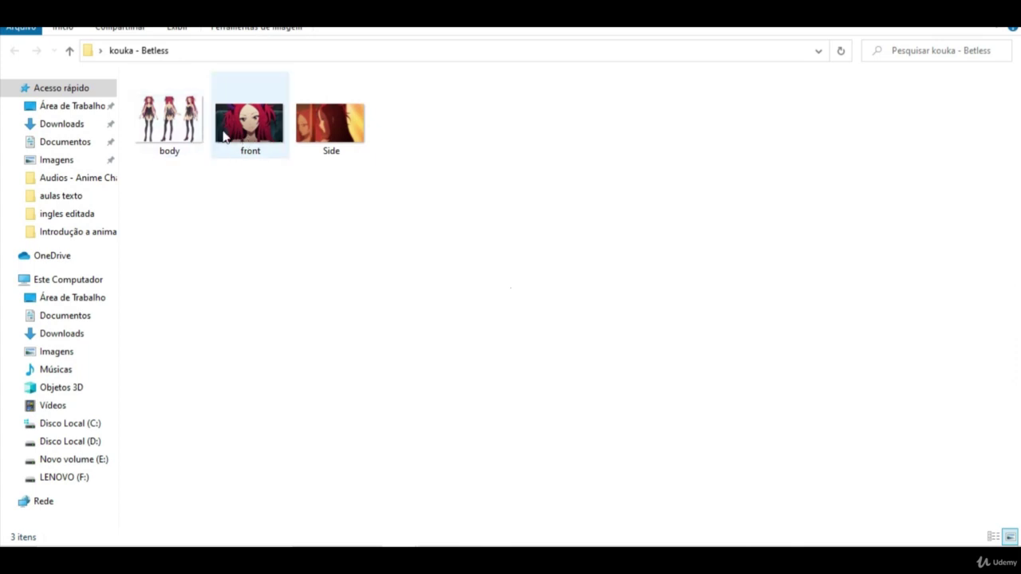
left_click(189, 134)
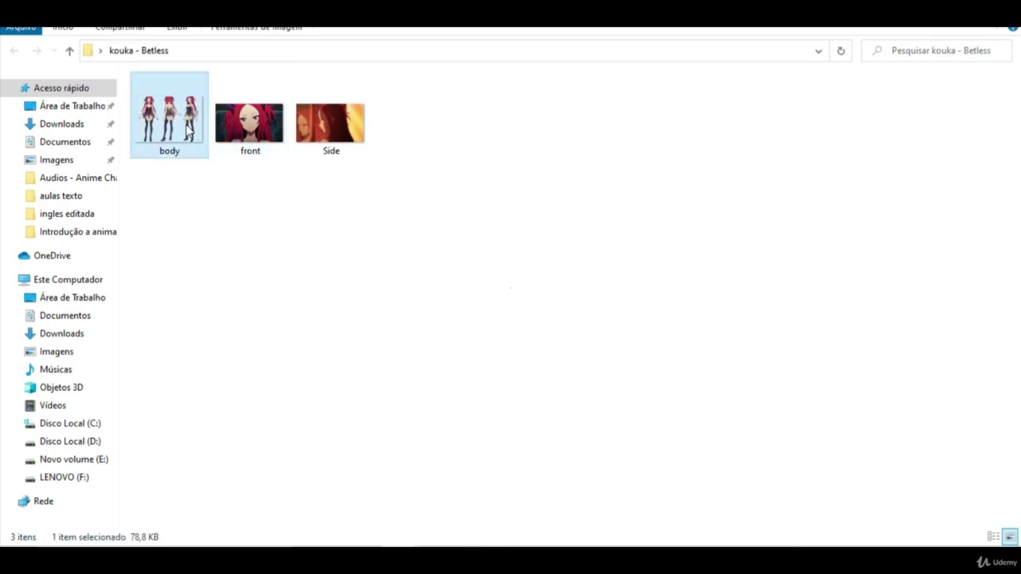
left_click(242, 197)
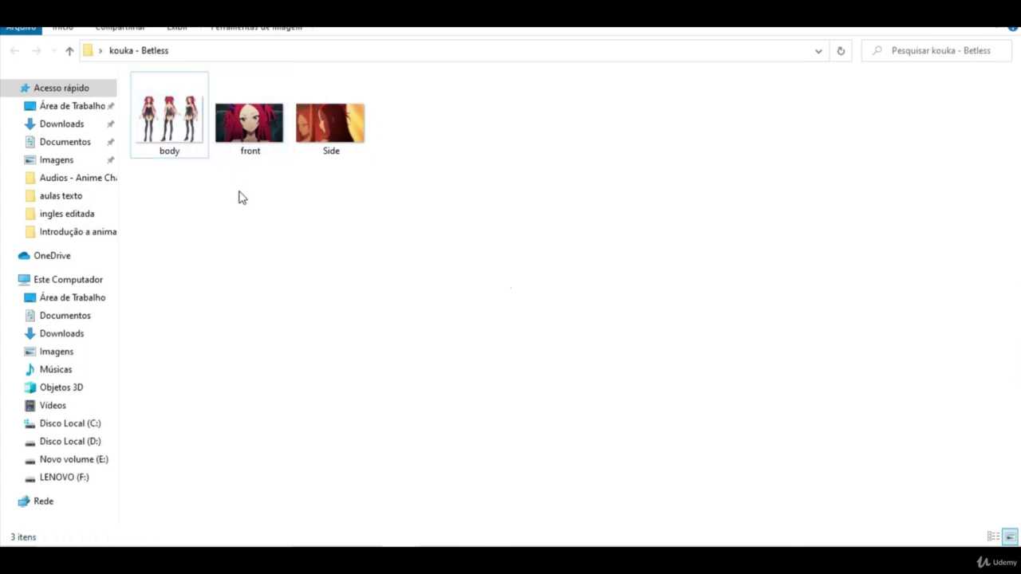
- View the front and Side reference images in the photo viewer, then close it to return to the folder
left_click(253, 128)
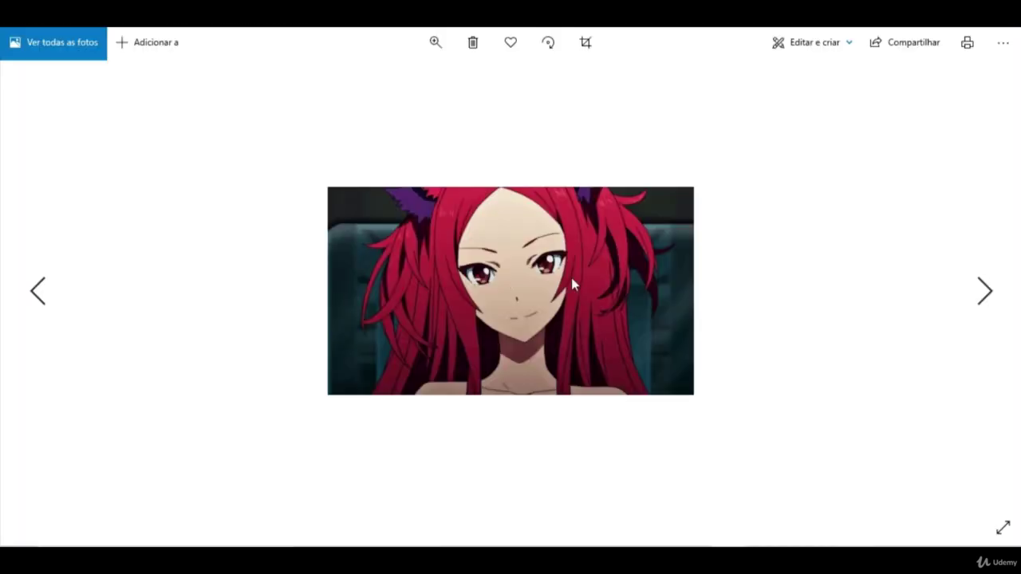
left_click(986, 293)
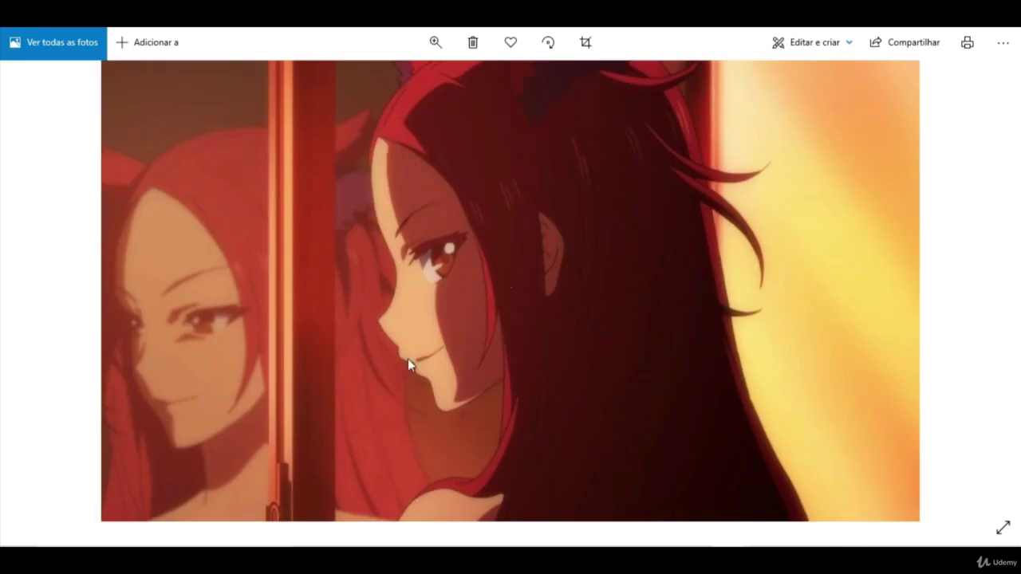
left_click(36, 292)
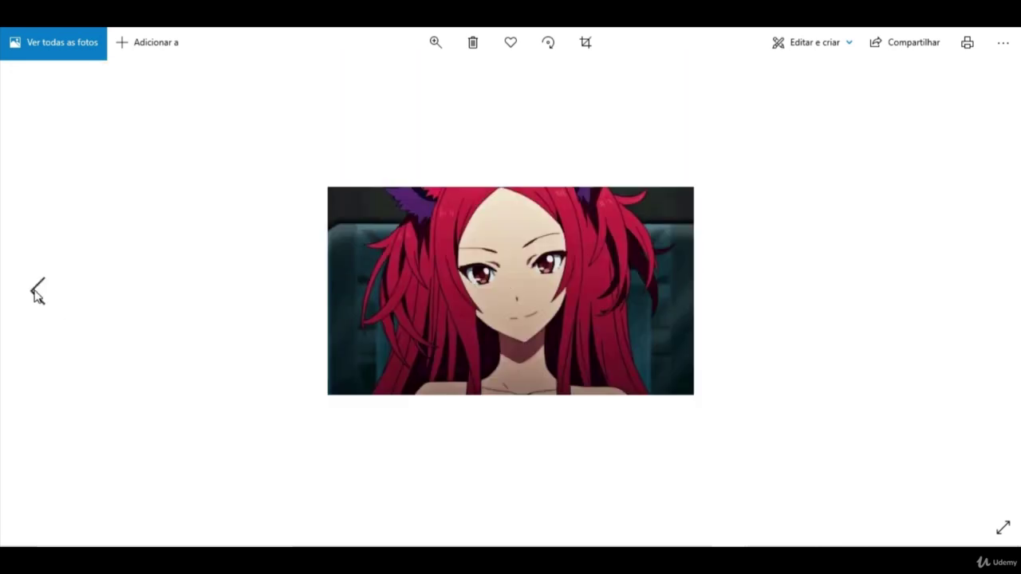
left_click(35, 294)
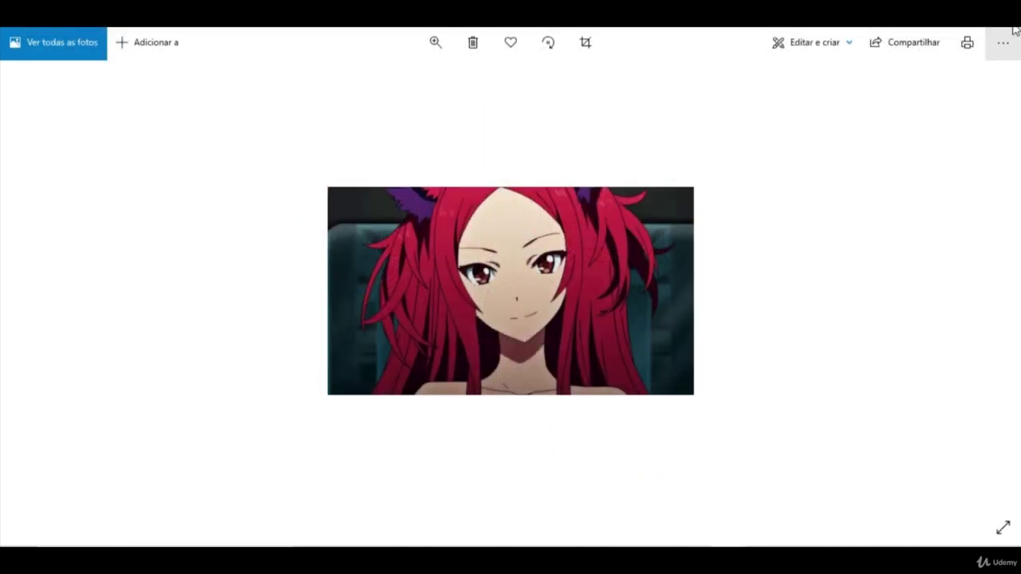
left_click(989, 32)
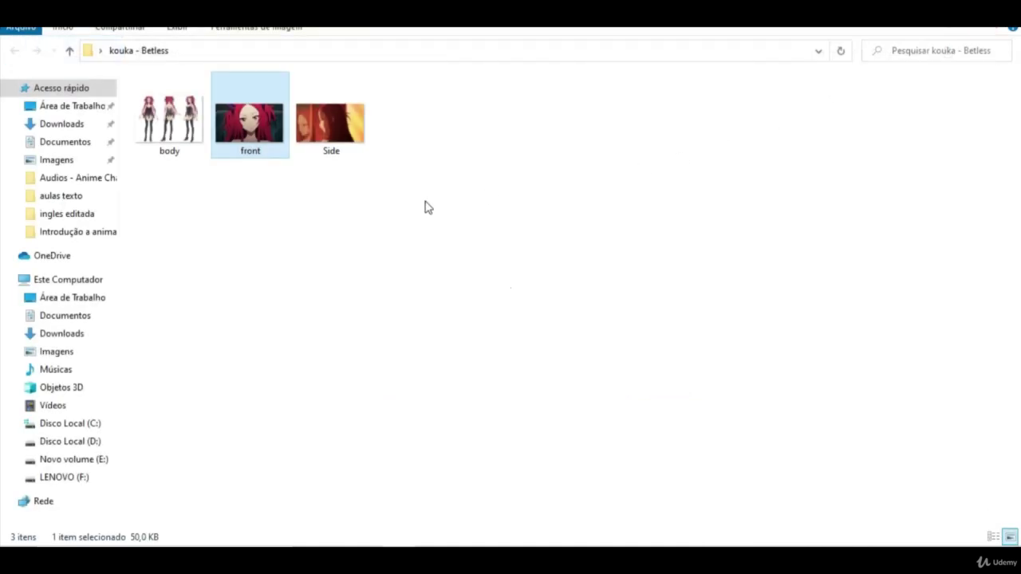
left_click(212, 51)
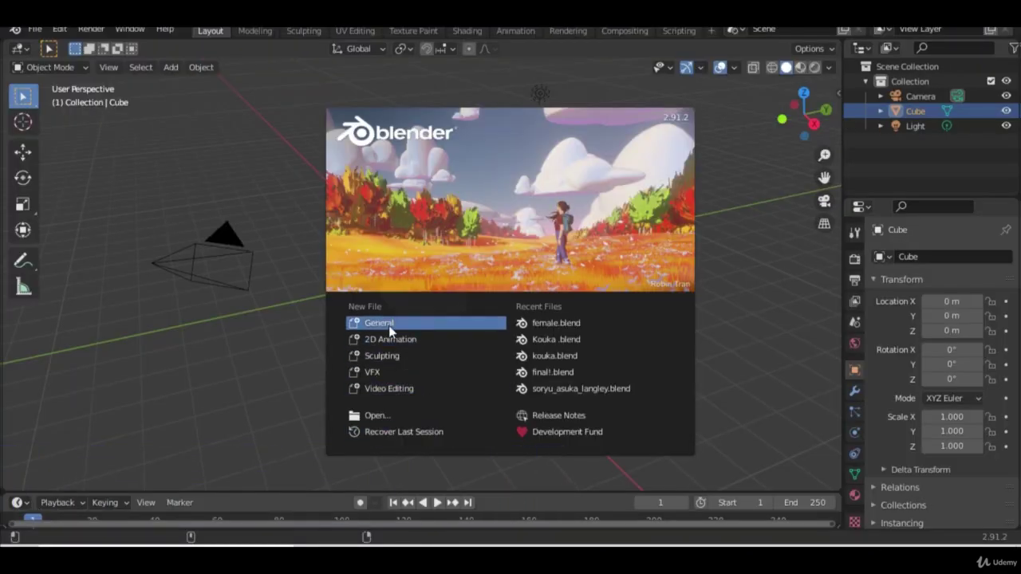
- Switch to Blender and start a new General file
left_click(389, 325)
mouse_move(394, 356)
middle_mouse_down()
mouse_move(358, 386)
mouse_move(405, 366)
mouse_move(383, 312)
mouse_move(428, 307)
mouse_move(413, 335)
mouse_move(391, 341)
middle_mouse_up()
middle_click_drag(692, 361, 399, 369)
- Toggle the viewport between perspective and orthographic projection, finishing in orthographic
key("KP_5")
key("KP_5")
key("KP_5")
key("KP_5")
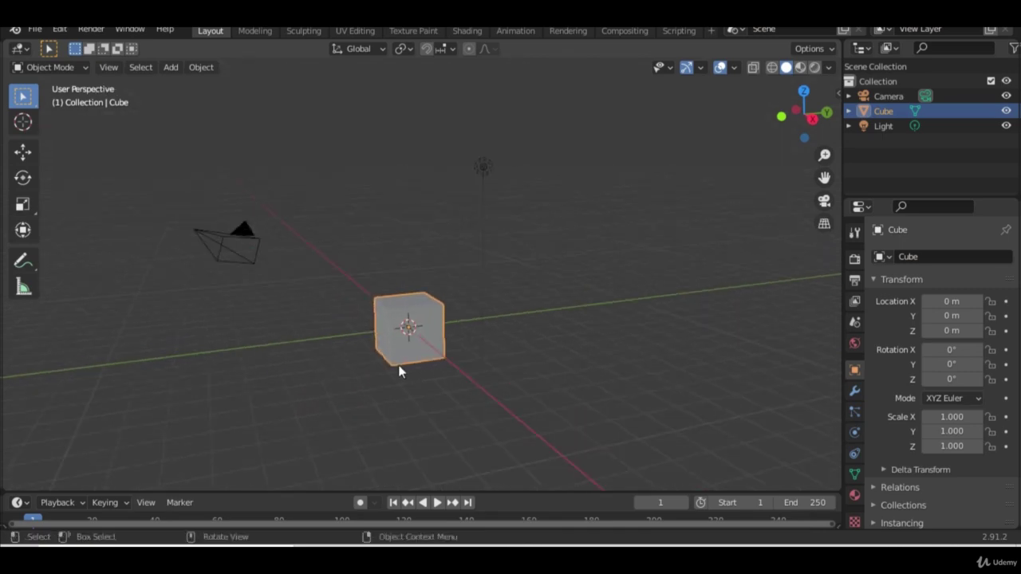
key("KP_5")
key("KP_5")
key("KP_5")
key("KP_5")
middle_click_drag(106, 157, 177, 262)
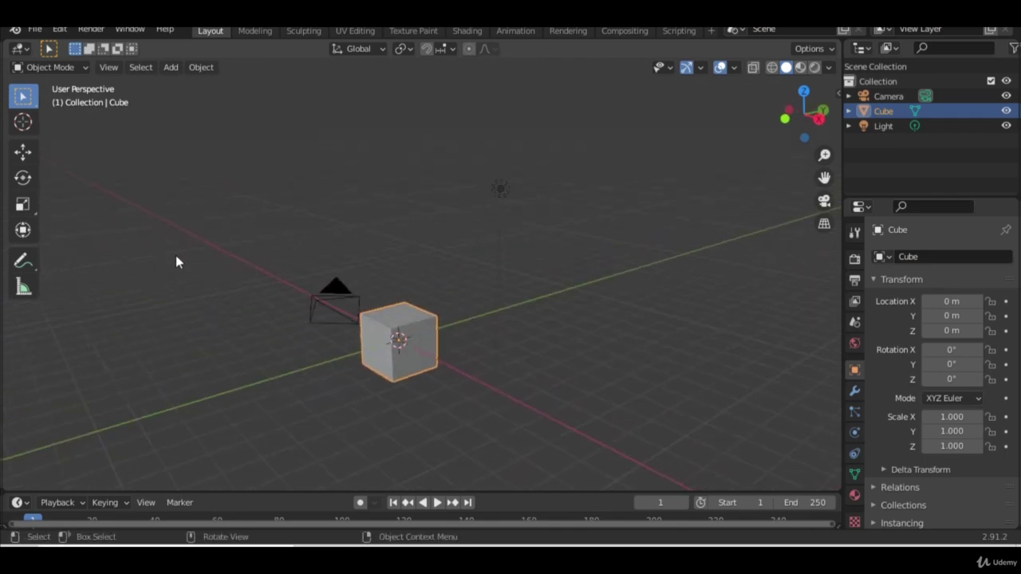
key("KP_5")
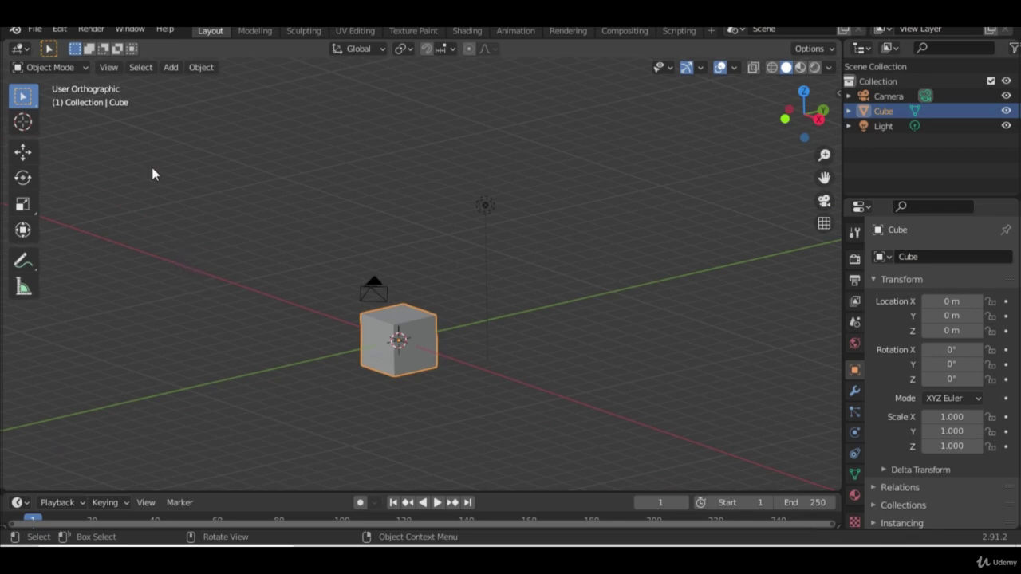
- Turn off Auto Perspective in the Navigation preferences and close the preferences
left_click(60, 31)
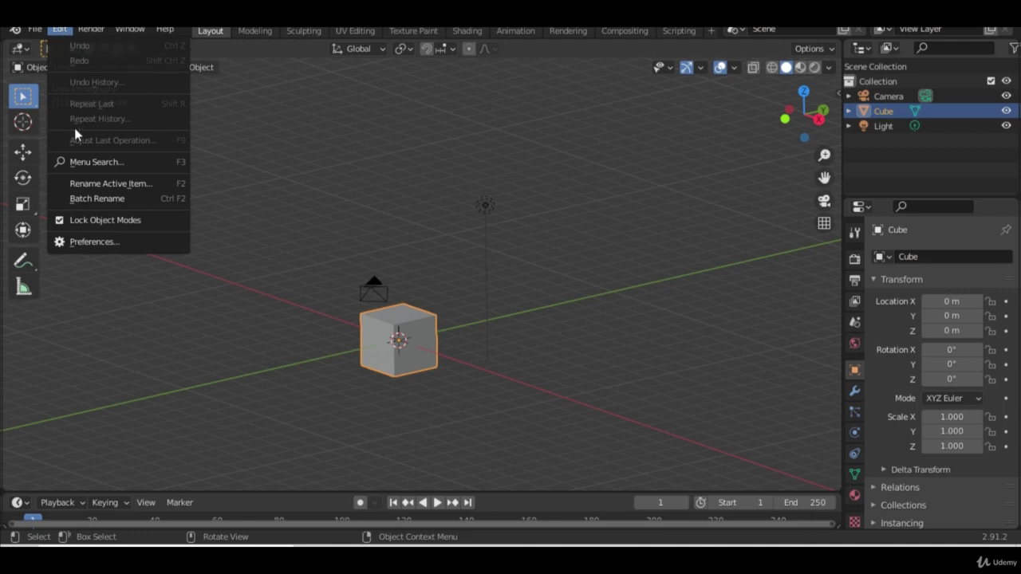
left_click(91, 242)
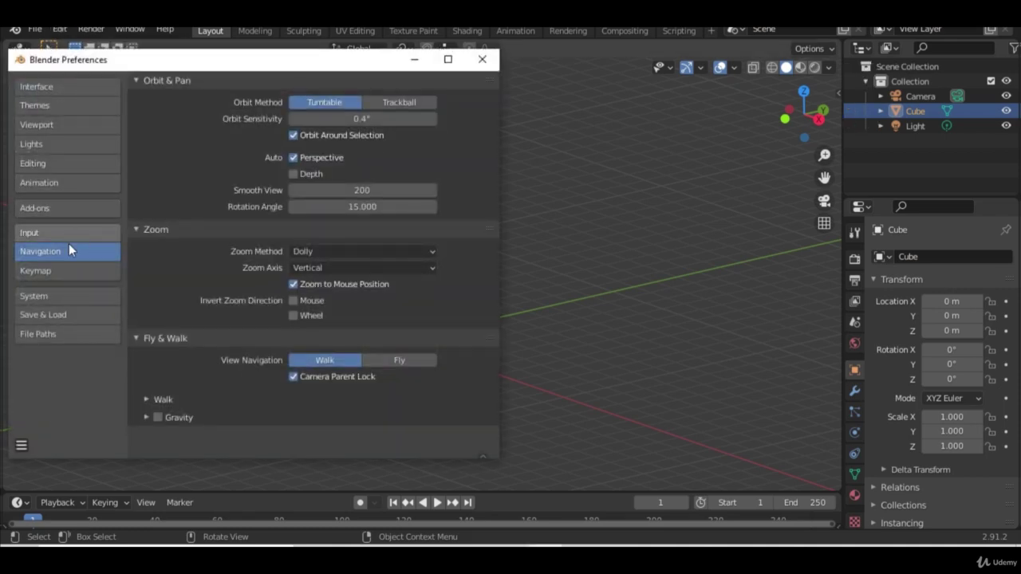
left_click(294, 157)
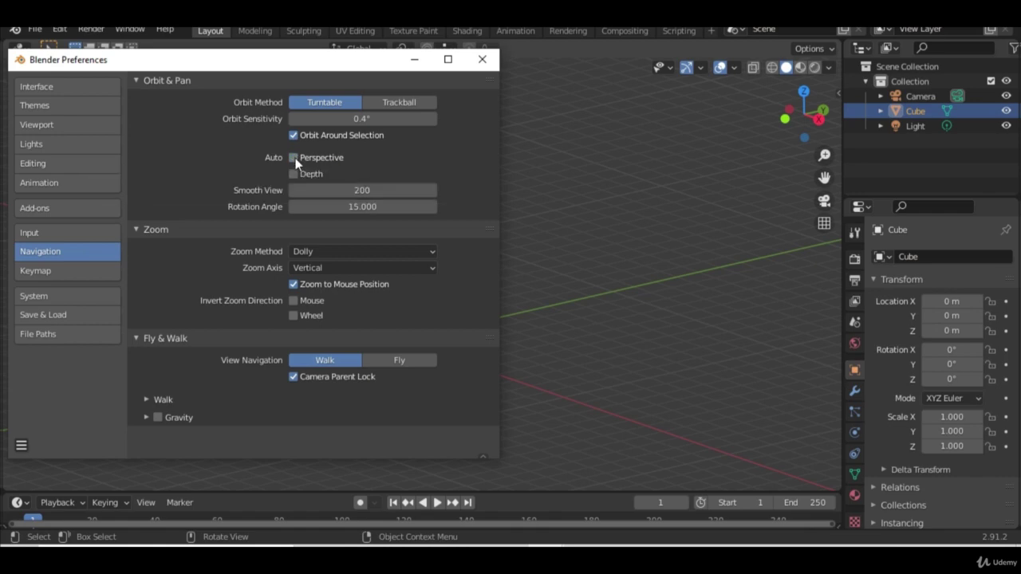
left_click(482, 59)
- Delete the default camera, cube and light from the scene, and save the file
middle_click_drag(362, 370, 398, 410)
key("a")
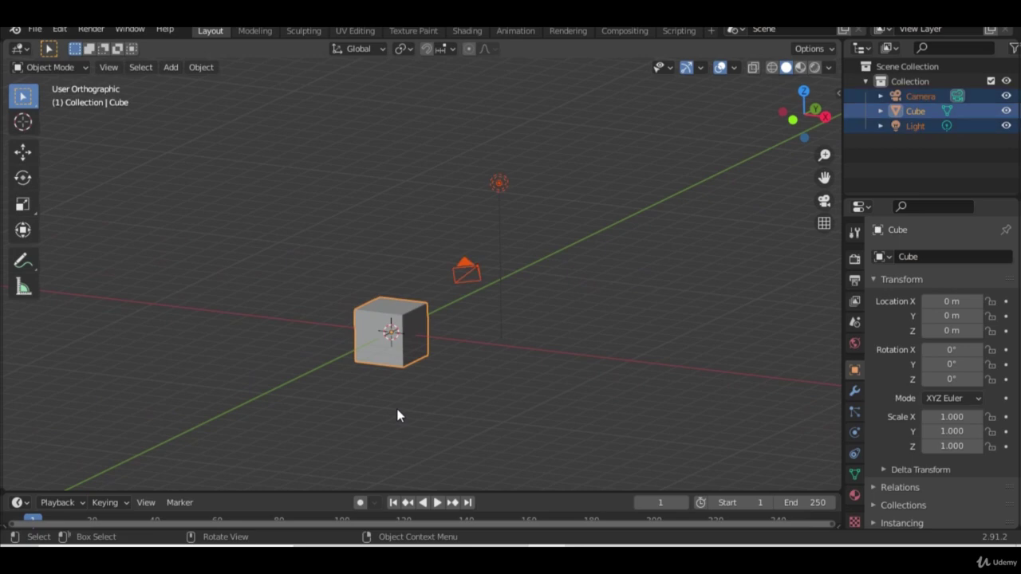
key("x")
left_click(398, 411)
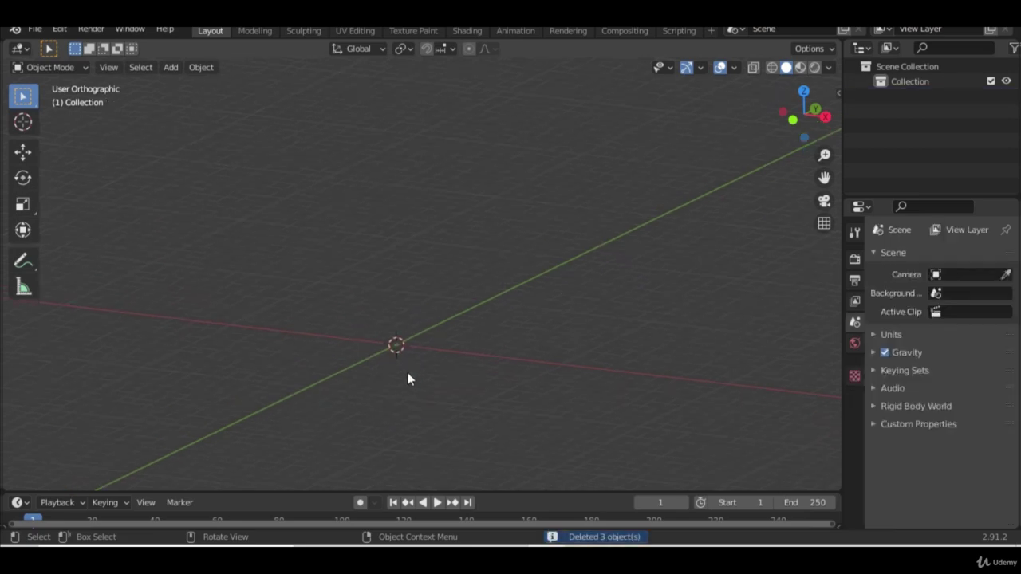
key("ctrl+s")
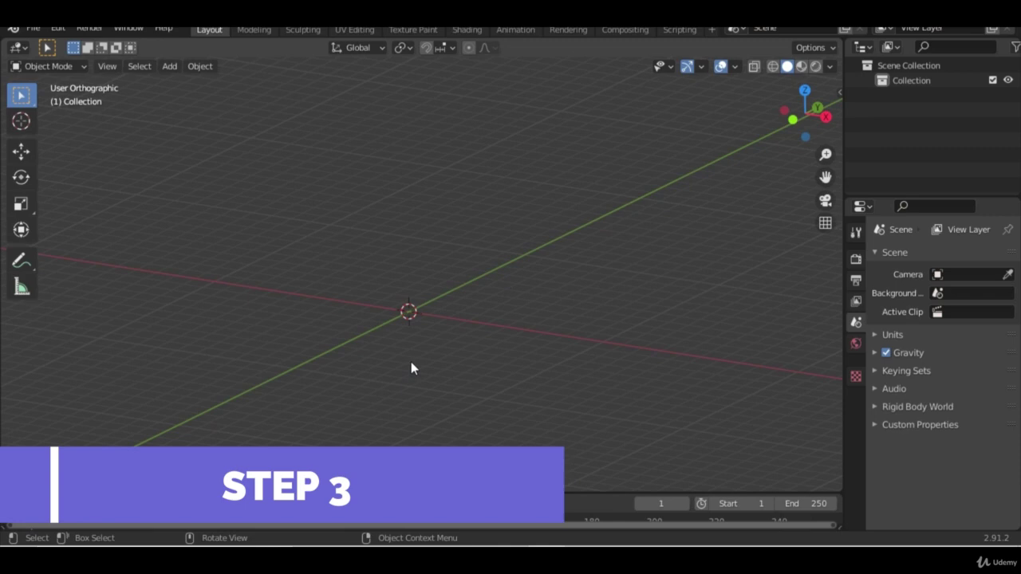
- Load front.jpeg as a reference image in the front orthographic view
key("KP_1")
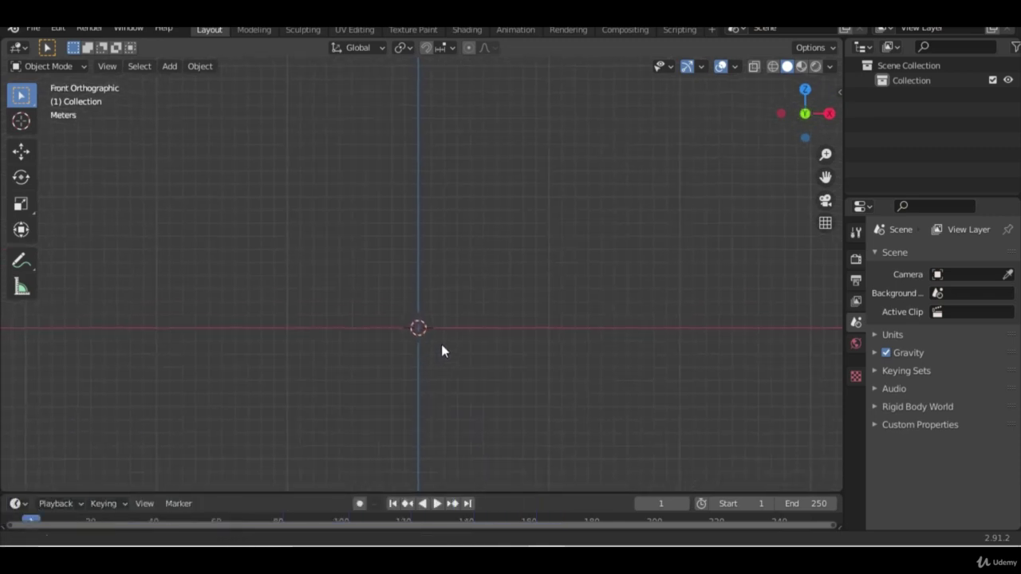
middle_click_drag(441, 344, 419, 352, "shift")
scroll(424, 332, "up", 3)
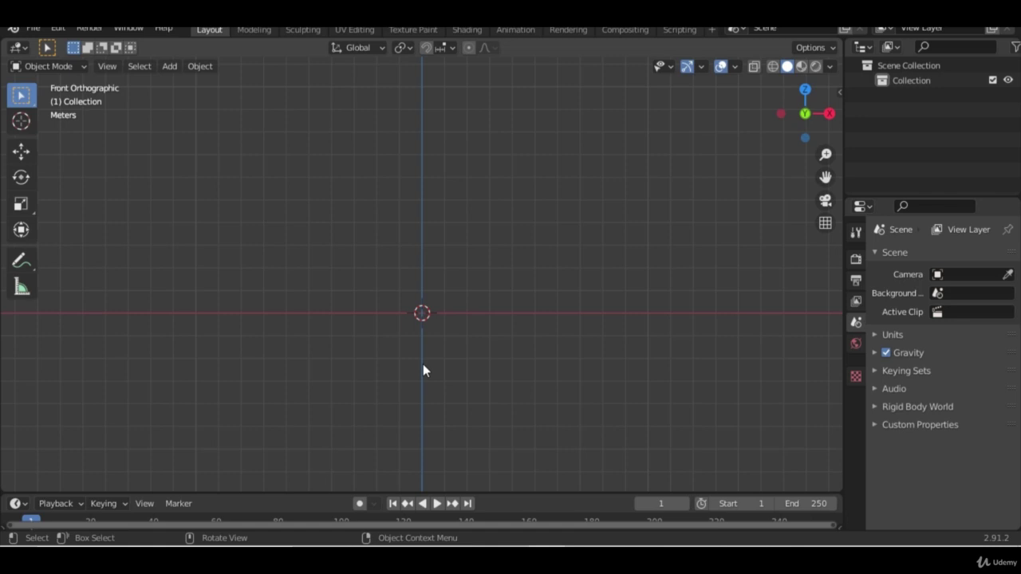
key("shift+a")
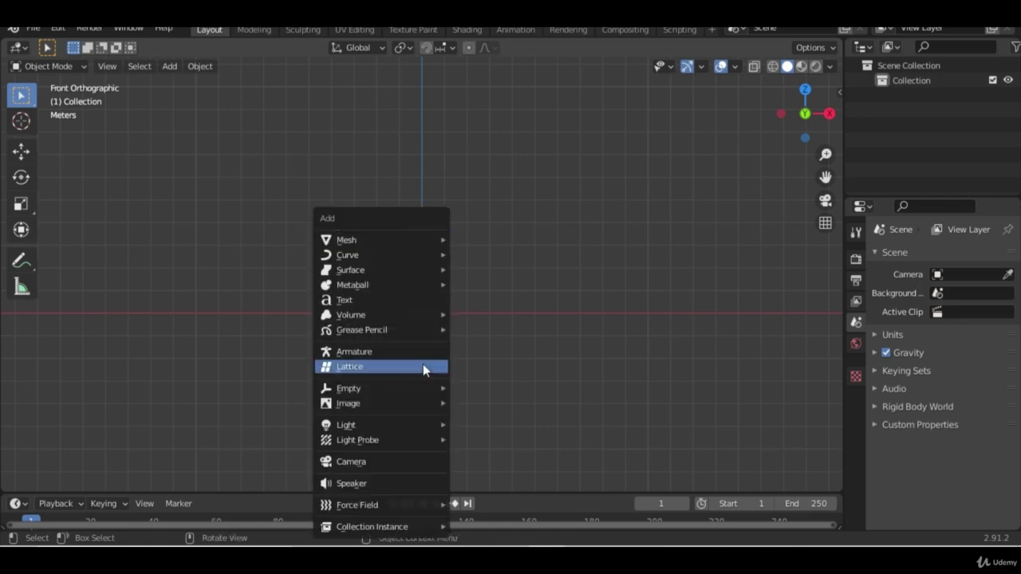
mouse_move(389, 403)
left_click(488, 403)
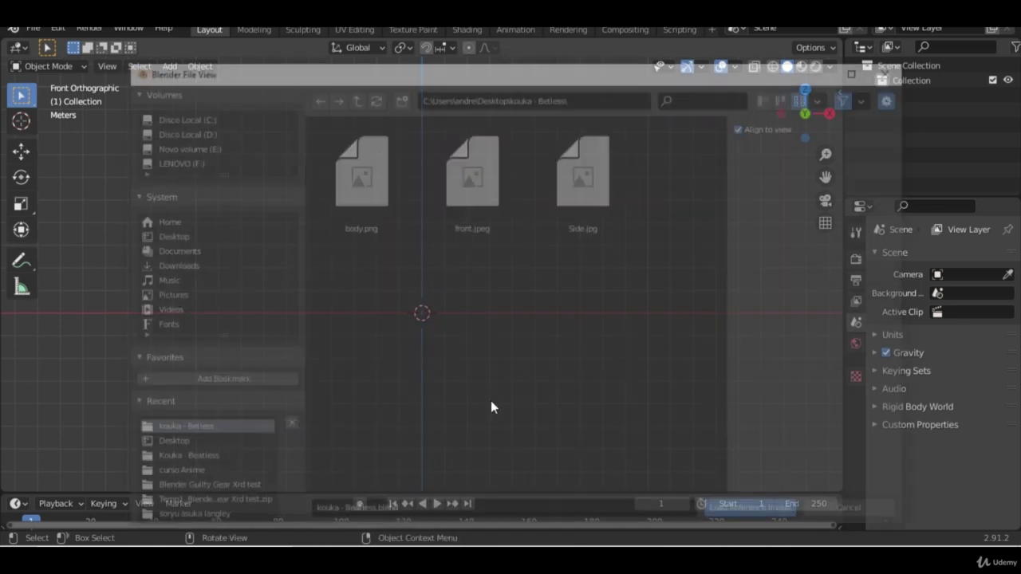
left_click(470, 187)
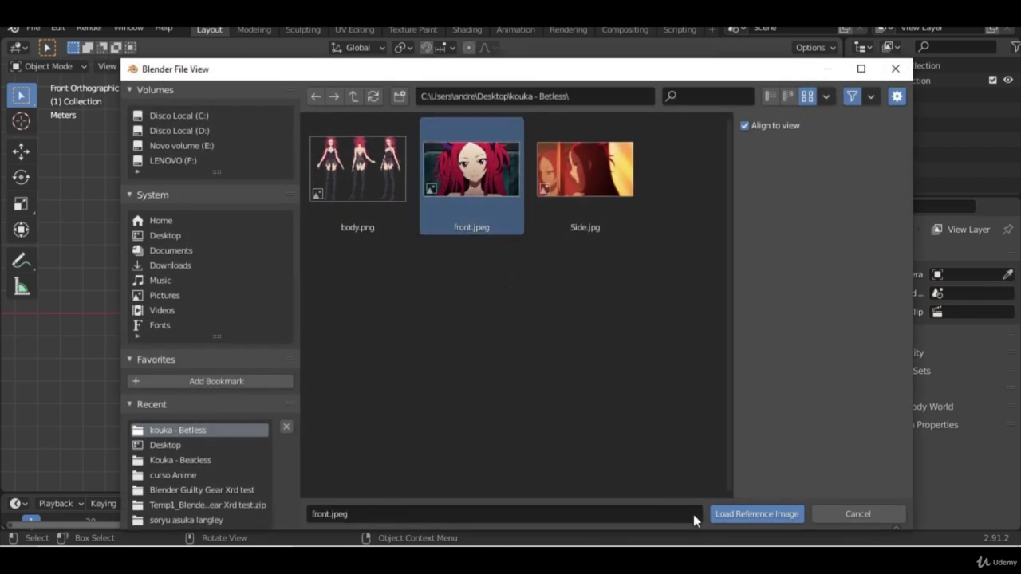
left_click(750, 515)
scroll(439, 387, "up", 3)
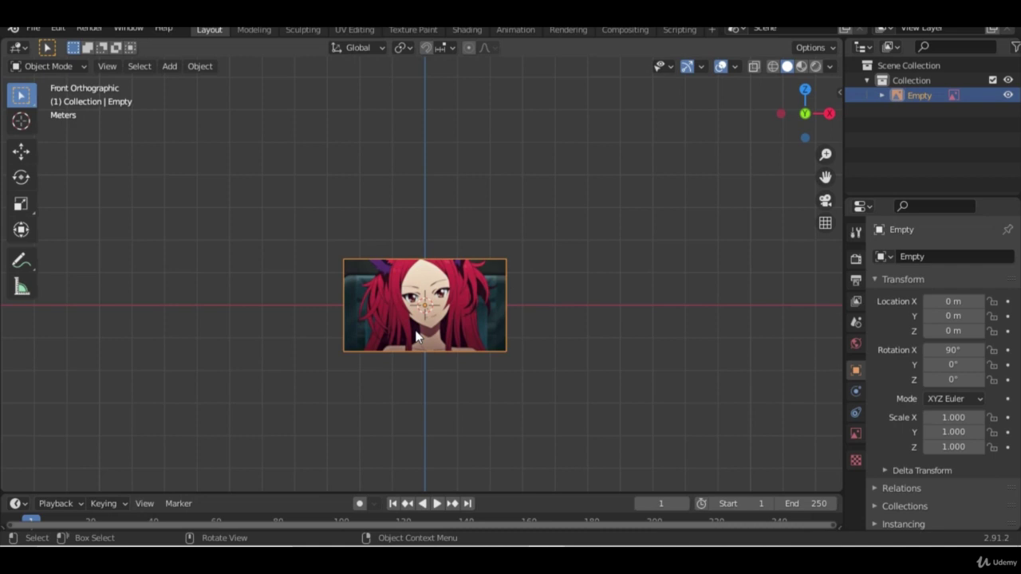
- Enable transparency for the front reference image and set its opacity to about 0.32
left_click(438, 396)
scroll(435, 380, "up", 2)
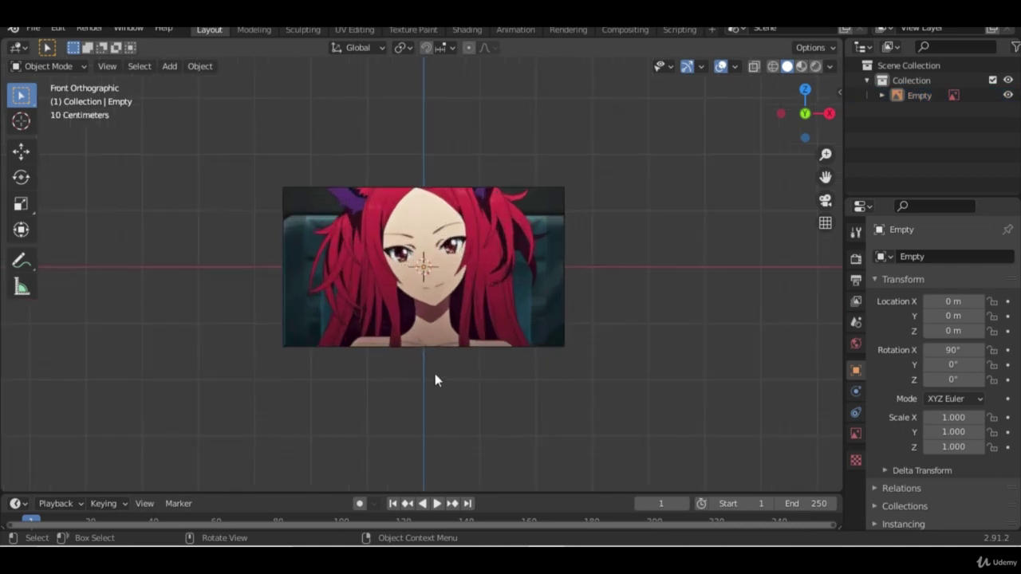
left_click(855, 434)
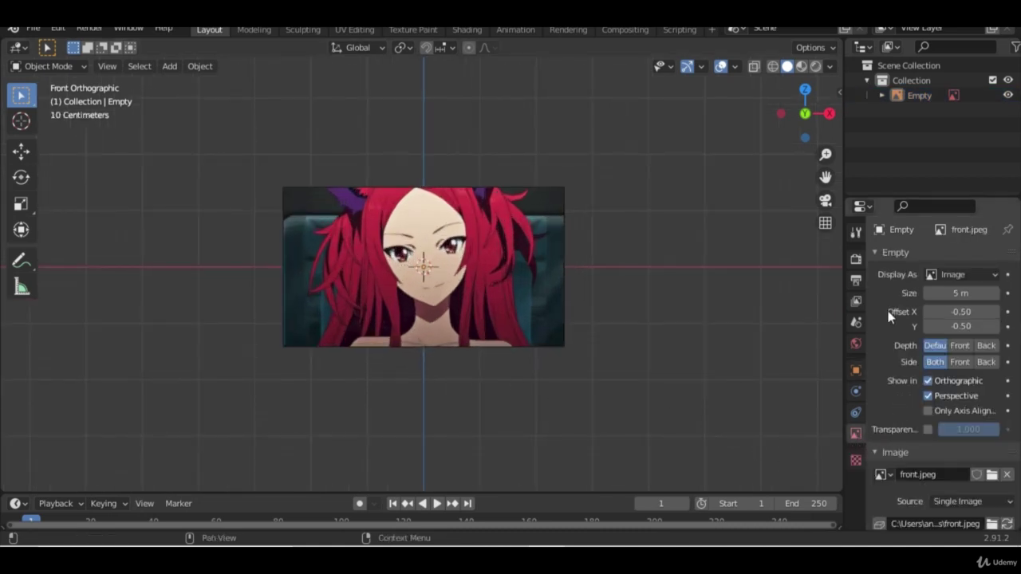
left_click(928, 429)
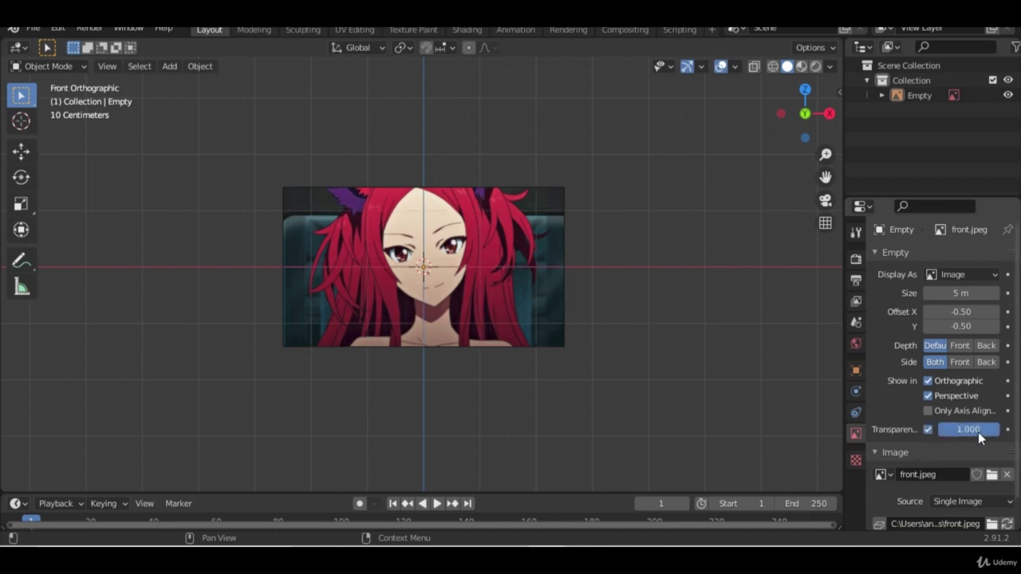
left_click_drag(978, 432, 934, 429)
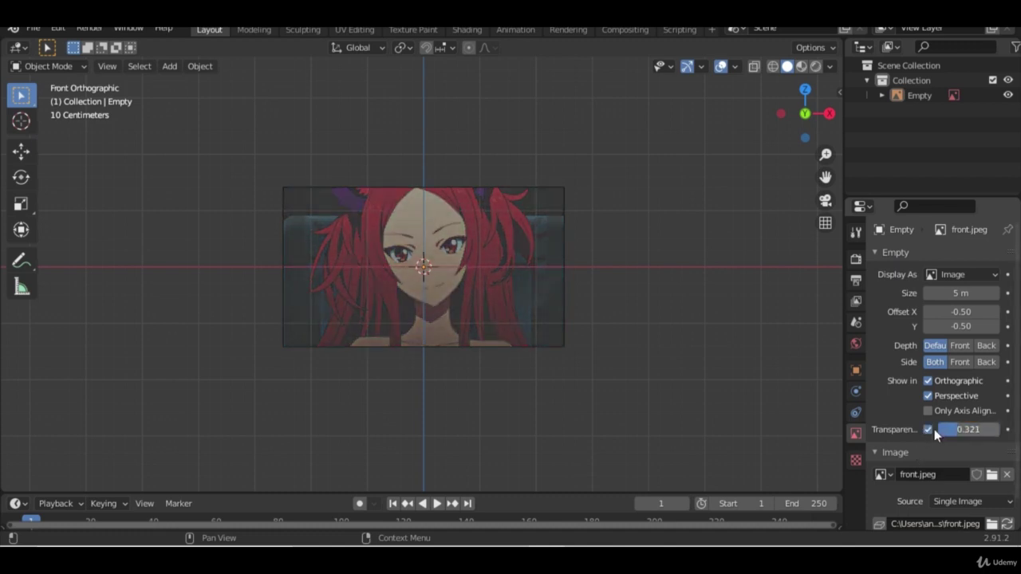
- Move the front reference image up about 0.9 m along the Z axis so the neck sits at the origin
left_click(449, 319)
scroll(452, 304, "up", 3)
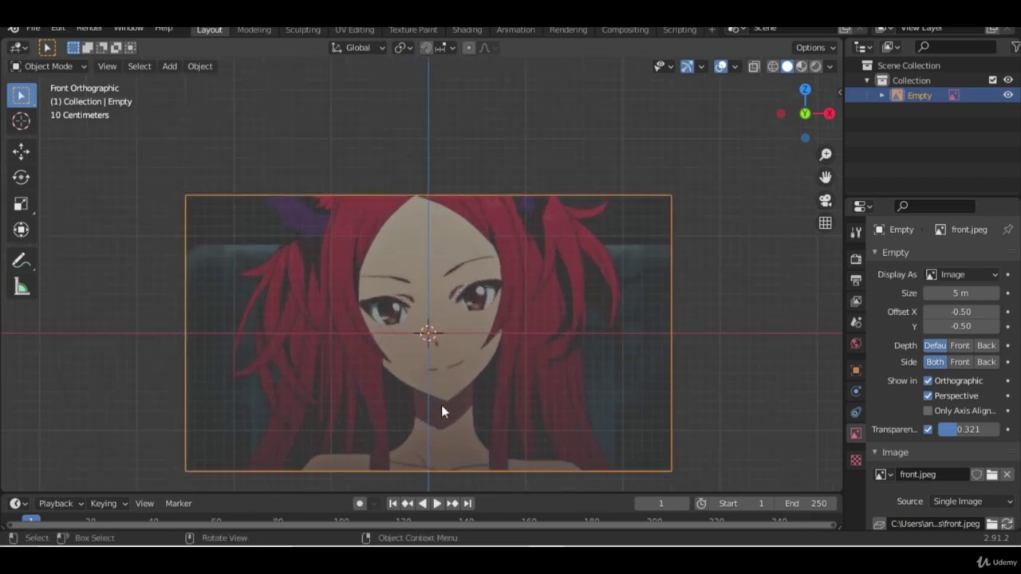
key("g")
key("z")
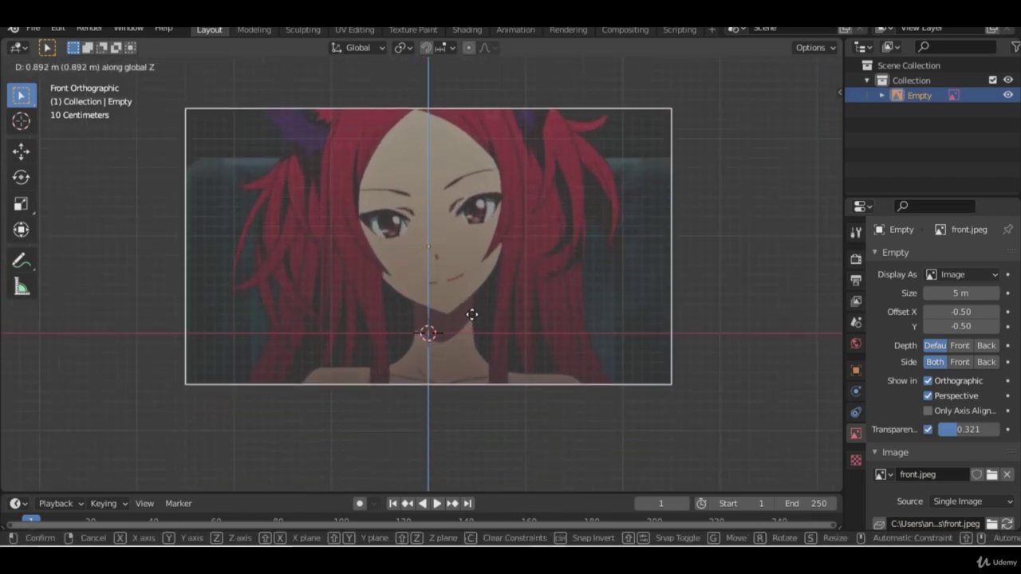
left_click(443, 331)
scroll(443, 334, "up", 3)
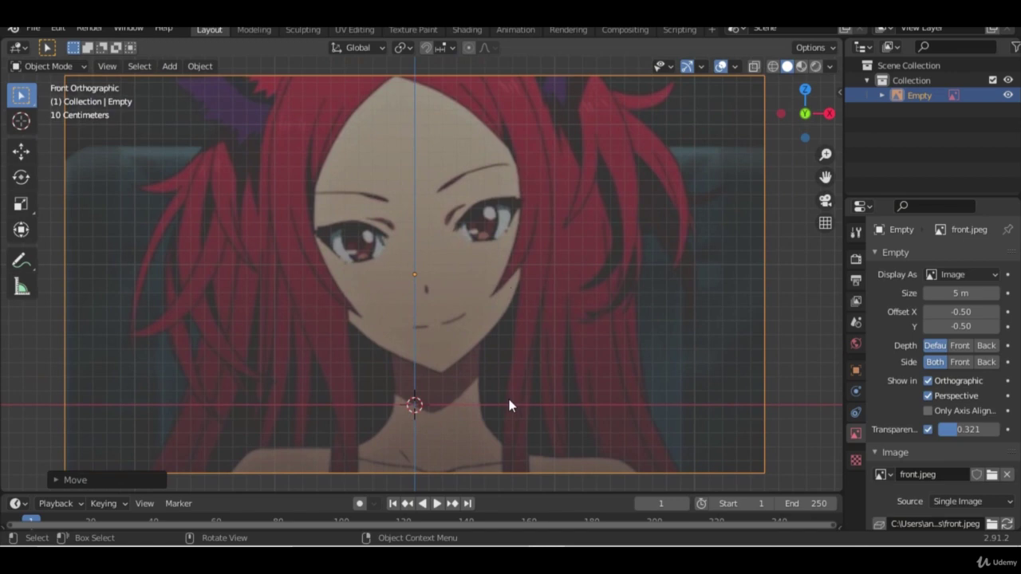
- Rotate the front reference image about 11.6° around the Y axis to straighten the tilted face
key("r")
key("y")
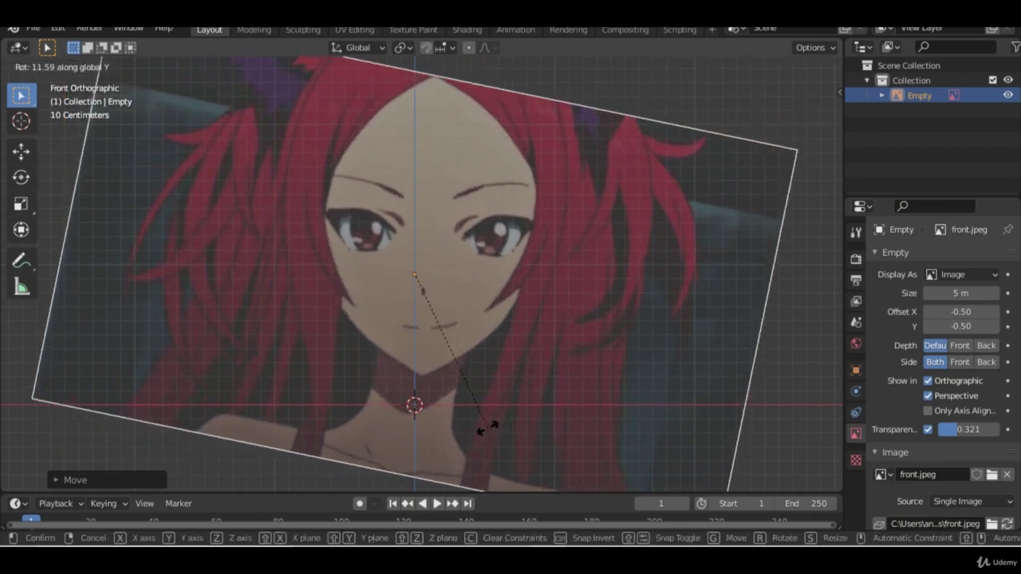
left_click(487, 429)
scroll(473, 369, "down", 1)
middle_click_drag(472, 371, 469, 398, "shift")
scroll(468, 395, "up", 1)
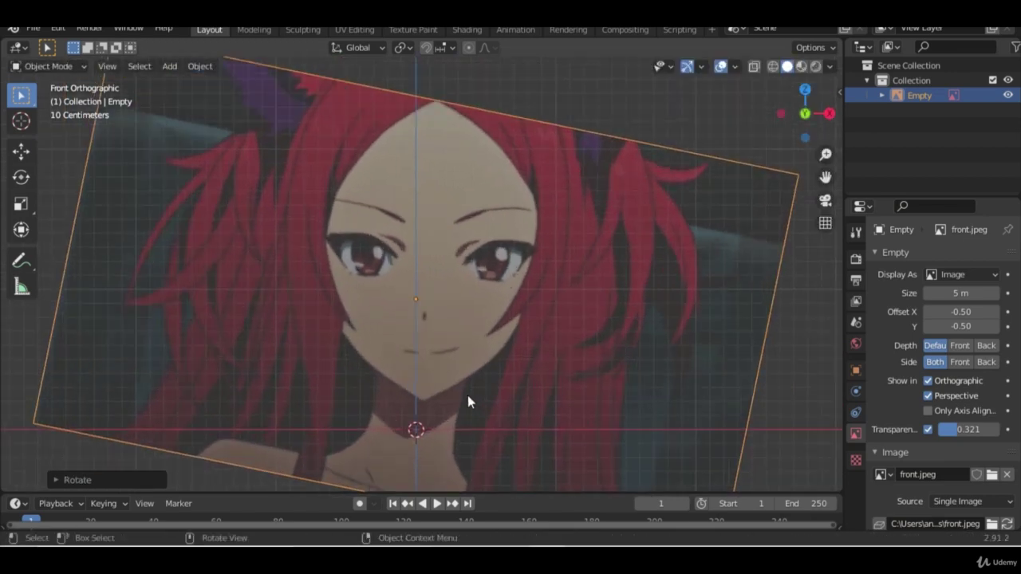
- Shift the front image about 0.14 m in the negative X direction to centre the face, and rotate it about -1.6° around Y
key("g")
key("x")
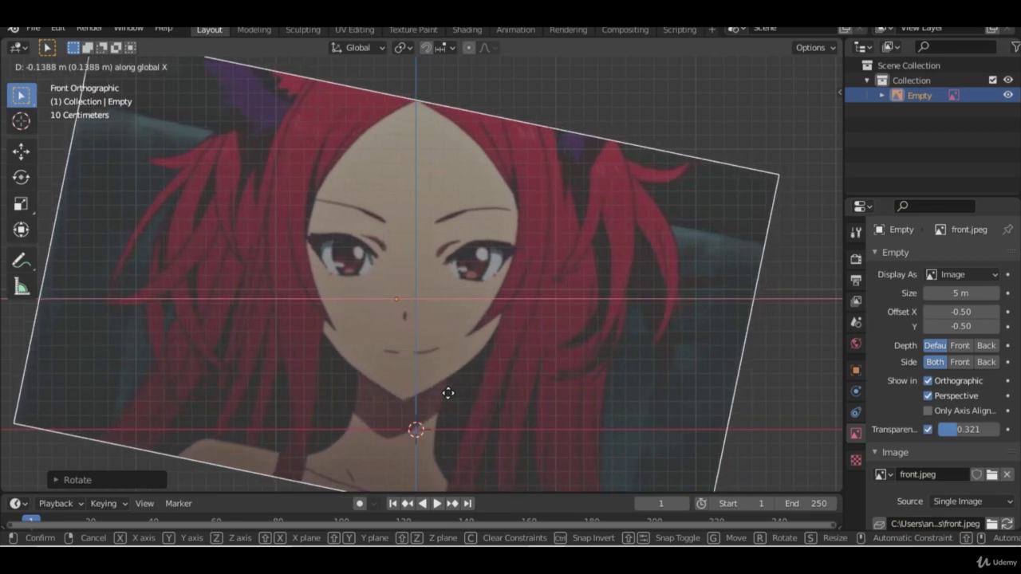
left_click(449, 393)
key("r")
key("y")
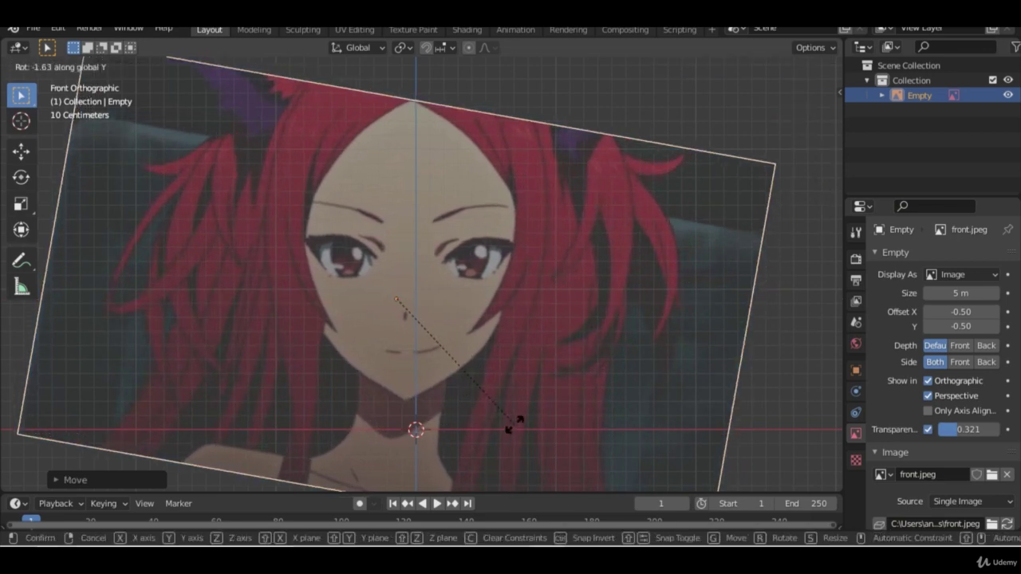
left_click(512, 423)
- Nudge the front image slightly in the positive X direction and refine its Y rotation until the face is centred on the Z axis
key("g")
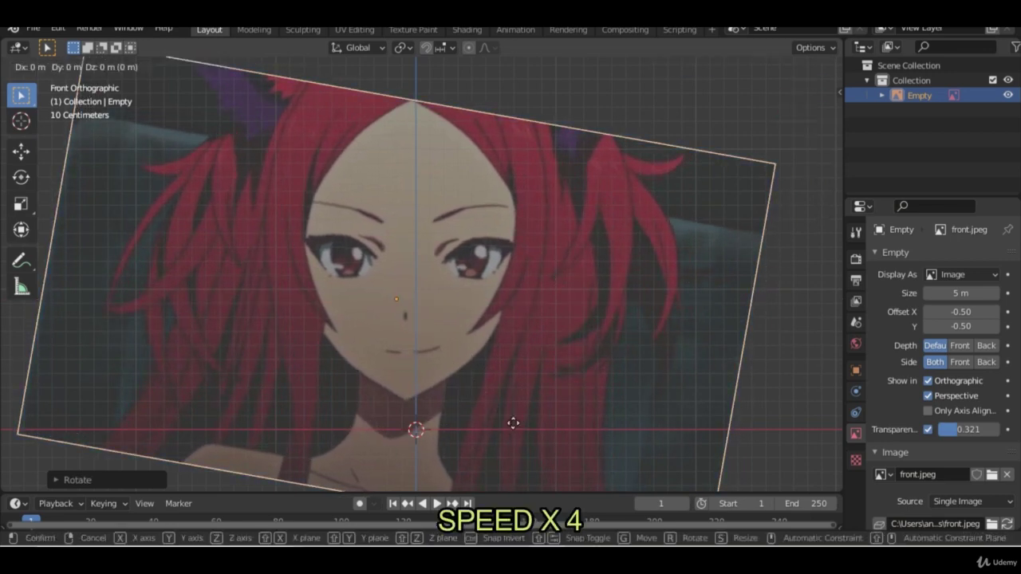
key("x")
left_click(548, 445)
key("r")
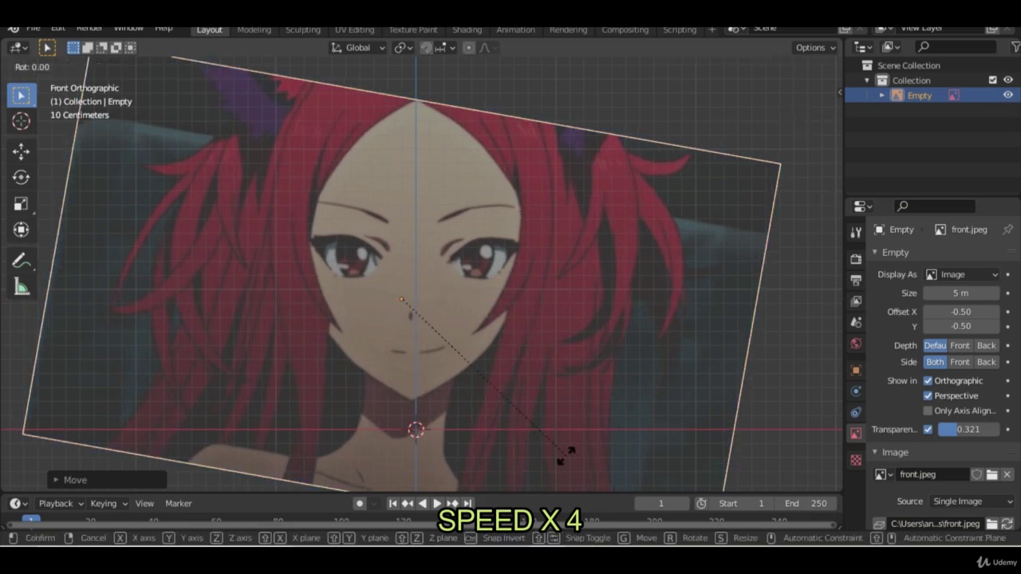
key("y")
left_click(620, 337)
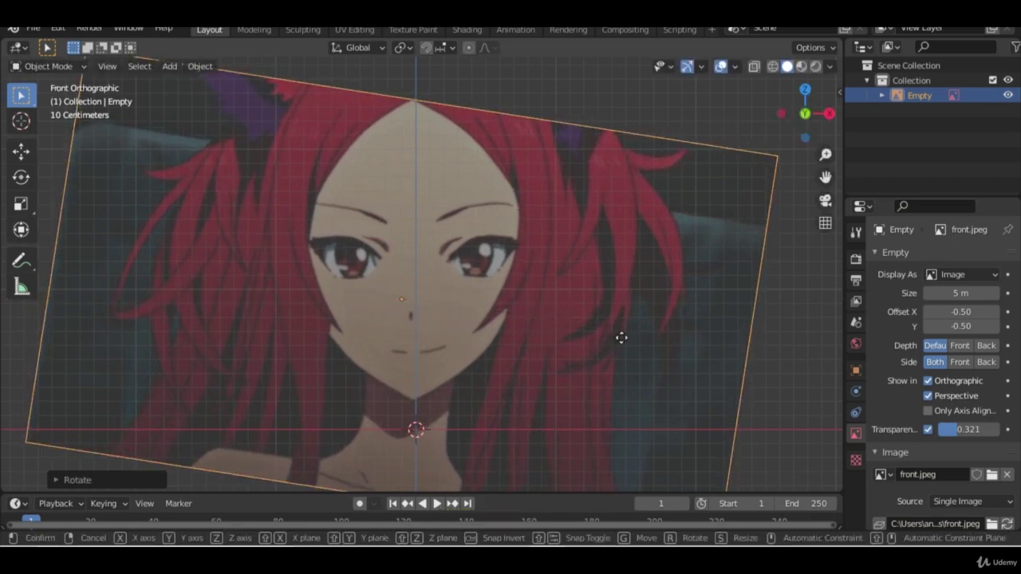
key("g")
key("x")
left_click(649, 341)
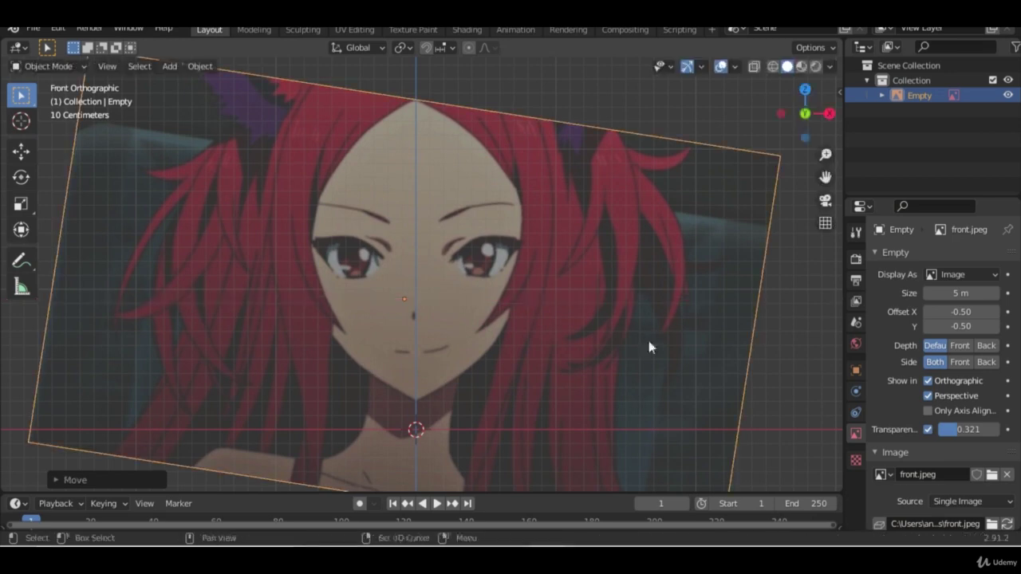
- Fine-tune the front image's rotation around the Y axis to level the eyes, and compare both sides of the face
scroll(469, 316, "up", 6)
key("r")
key("y")
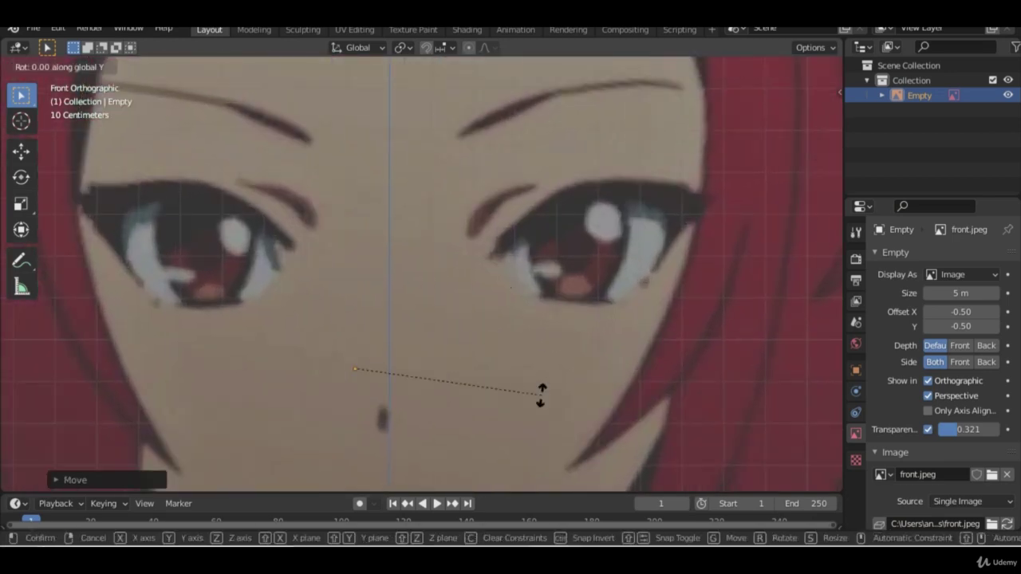
left_click(542, 417)
left_click_drag(21, 261, 94, 264)
left_click_drag(158, 311, 638, 308)
left_click_drag(677, 175, 110, 177)
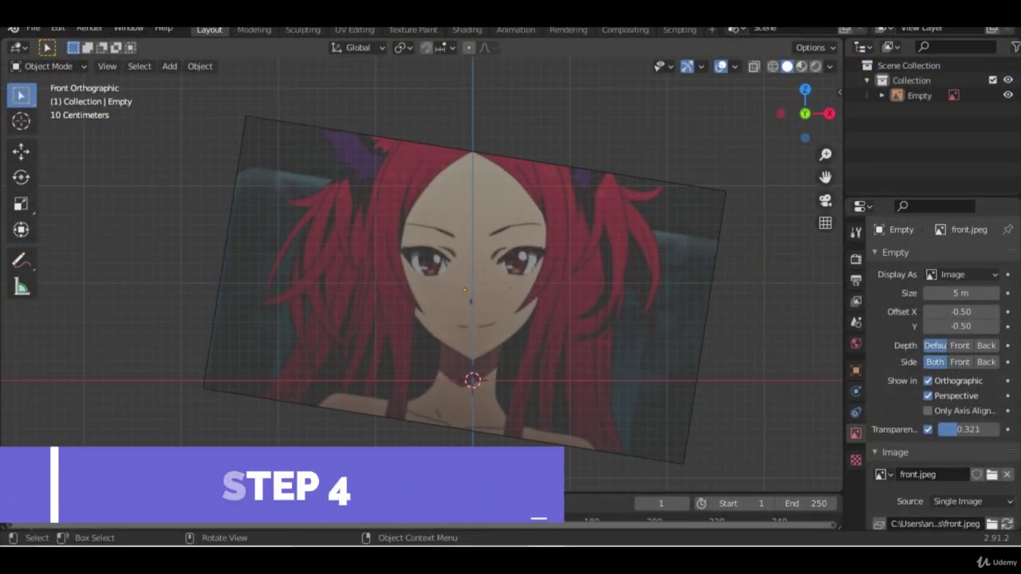
- Load Side.jpg as a reference image in the right orthographic view
key("KP_3")
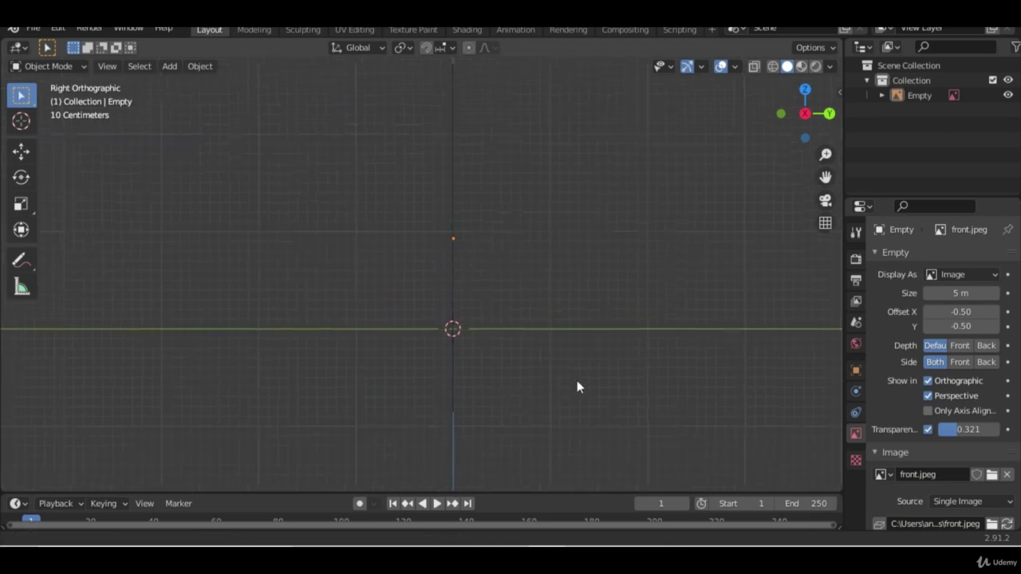
key("shift+a")
mouse_move(511, 411)
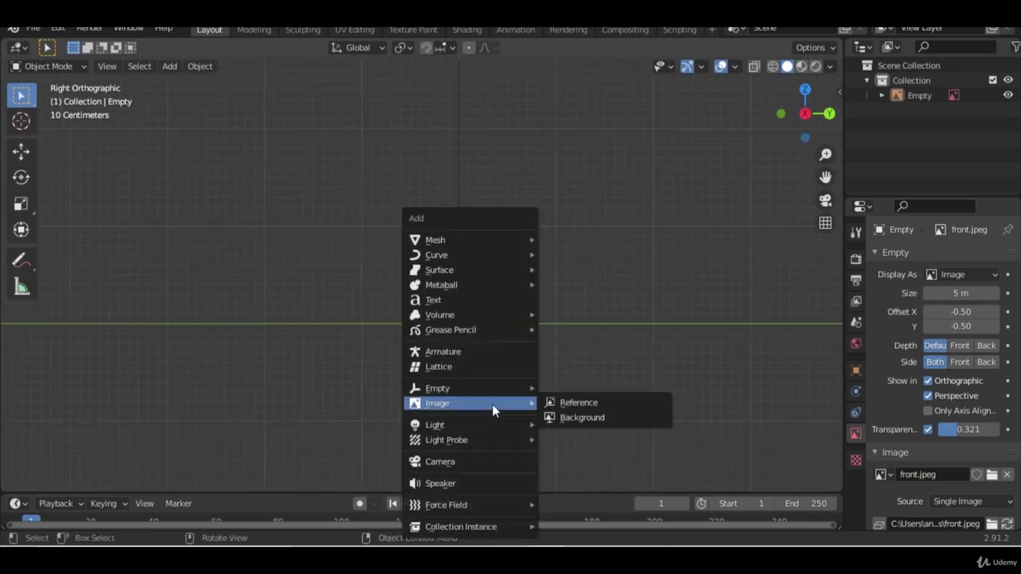
left_click(589, 404)
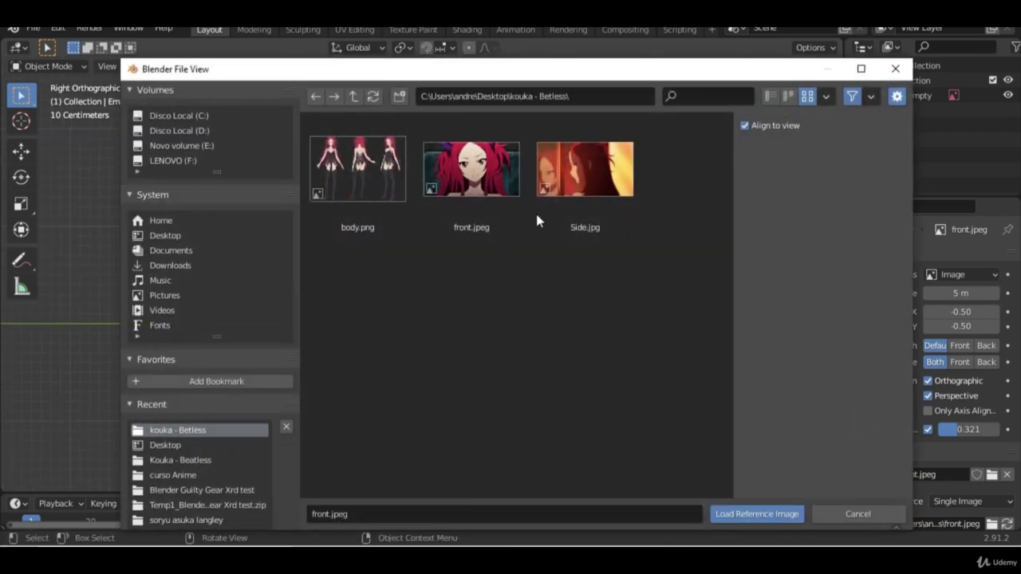
left_click(558, 211)
left_click(744, 515)
scroll(454, 388, "down", 4)
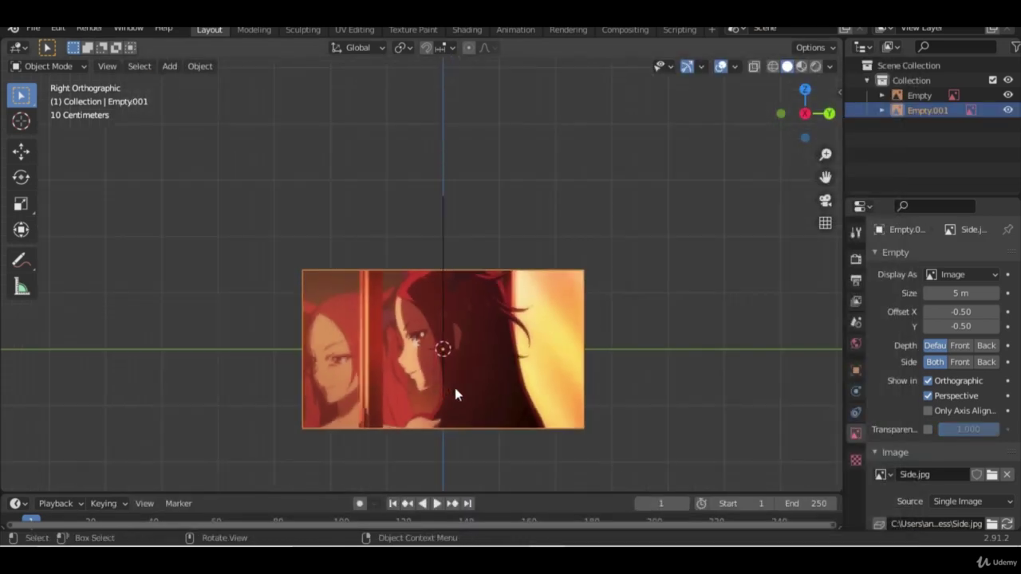
scroll(446, 390, "up", 3)
scroll(426, 344, "up", 2)
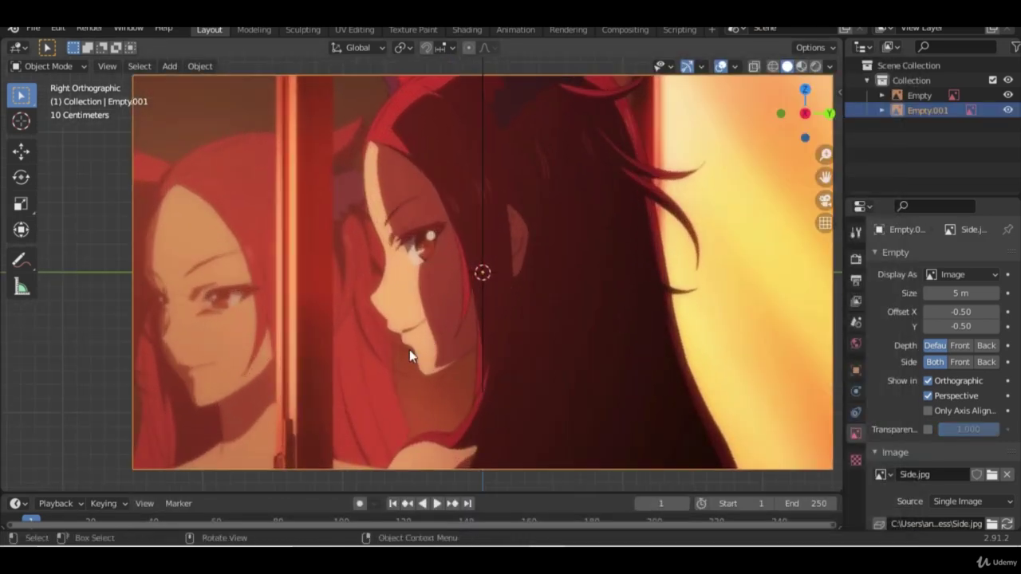
- Enable transparency for the side reference image and rotate it about -13.6° around the X axis to straighten the profile
left_click(928, 429)
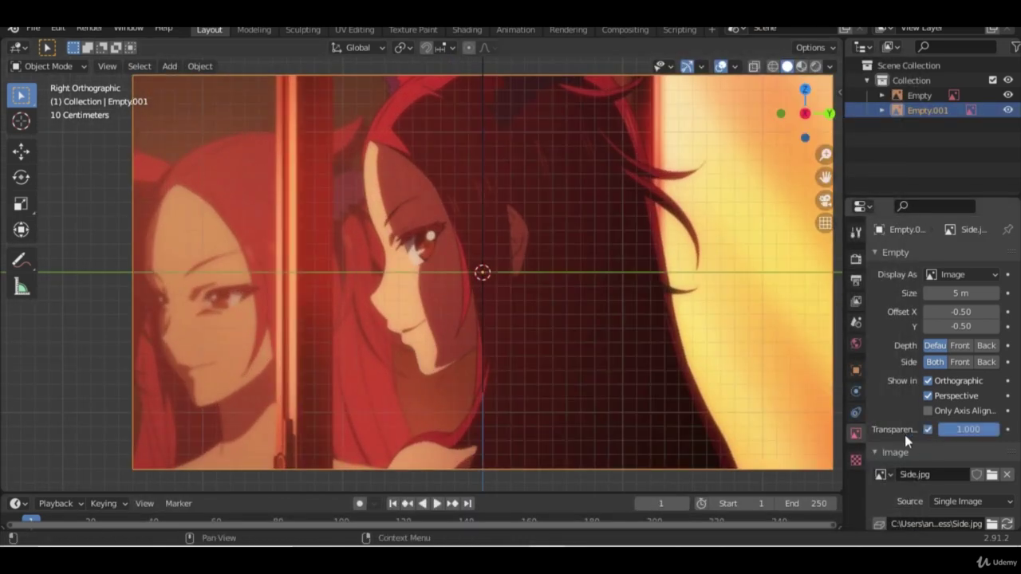
scroll(512, 366, "down", 2)
scroll(419, 335, "up", 1)
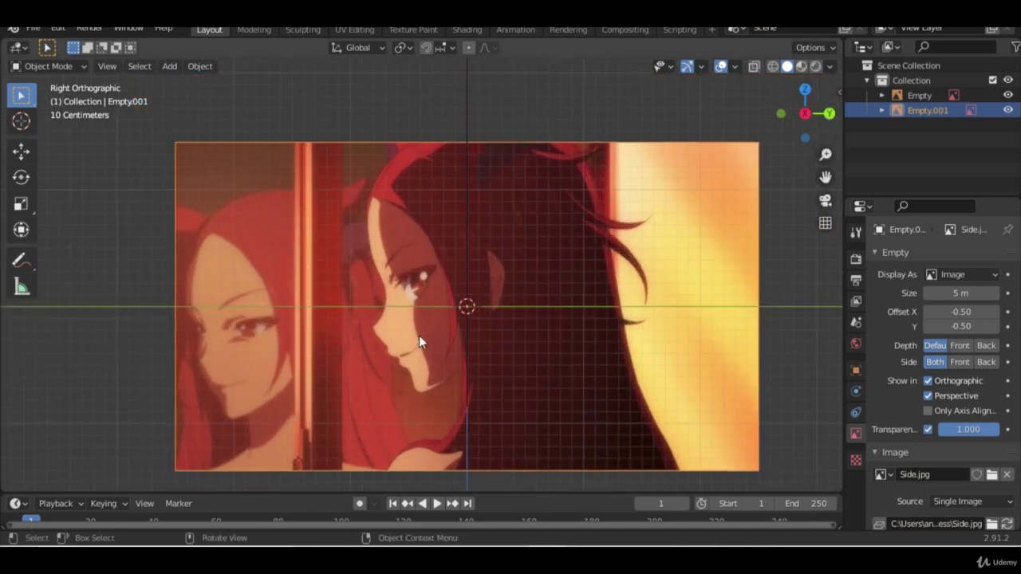
key("r")
key("x")
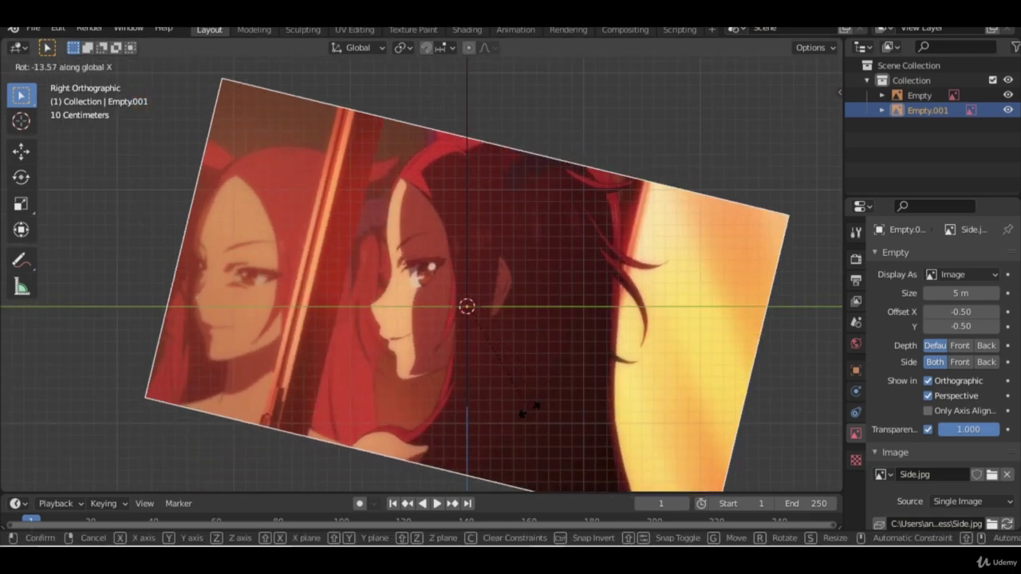
left_click(528, 410)
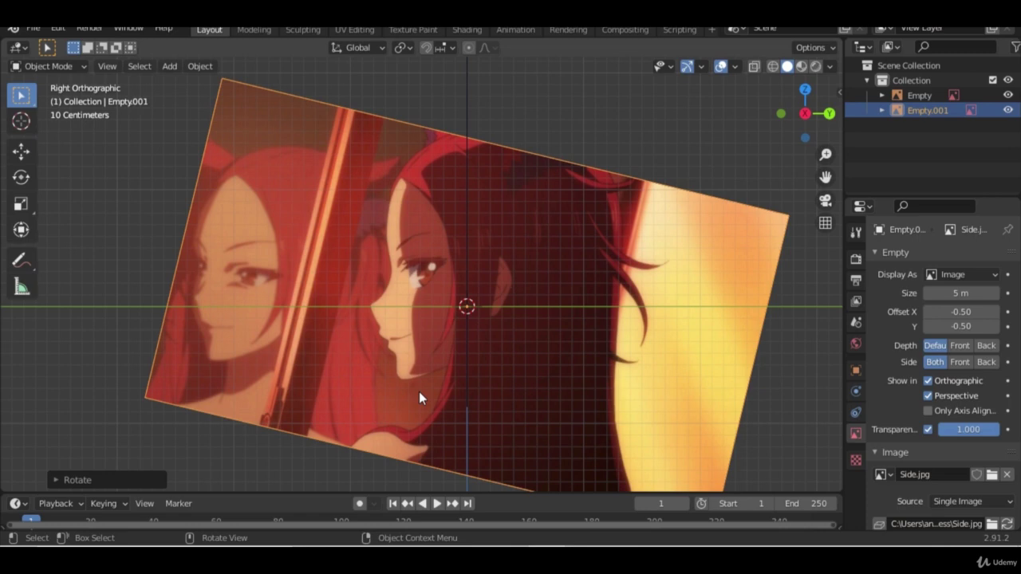
- Select the front reference image in the front view and change the transform pivot point
key("KP_1")
left_click(553, 341)
key("KP_Decimal")
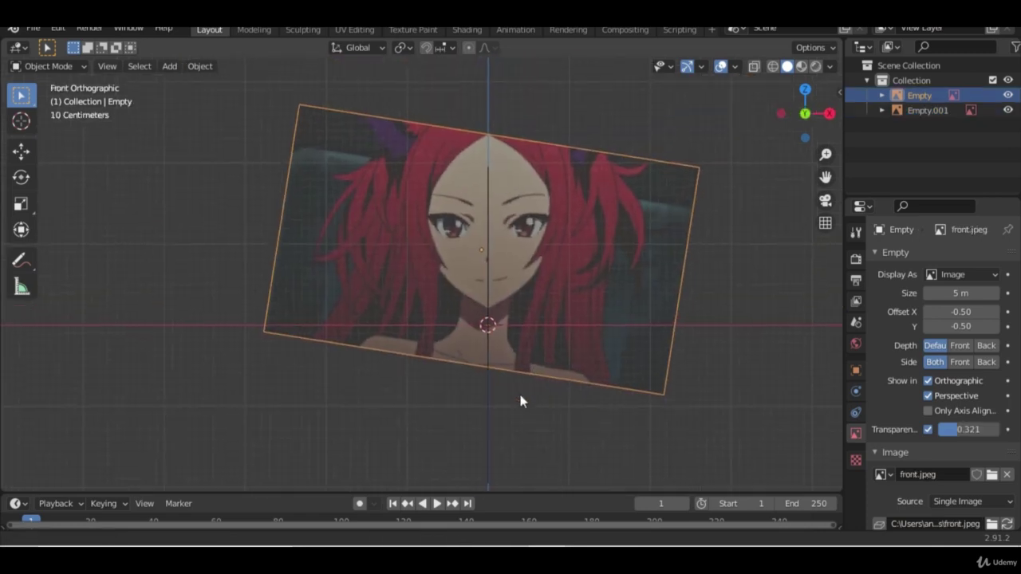
left_click(403, 47)
left_click(421, 81)
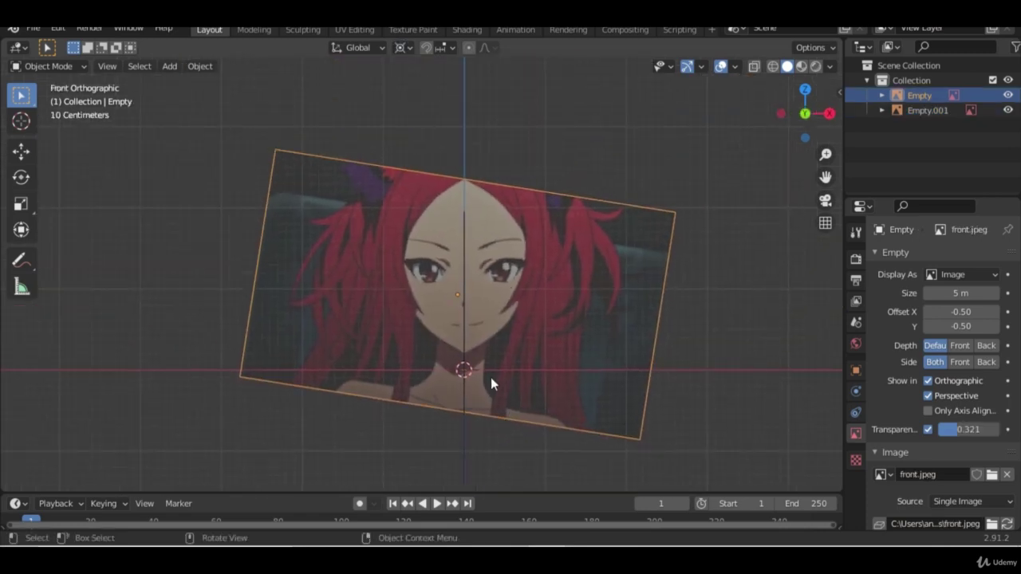
scroll(443, 330, "up", 8)
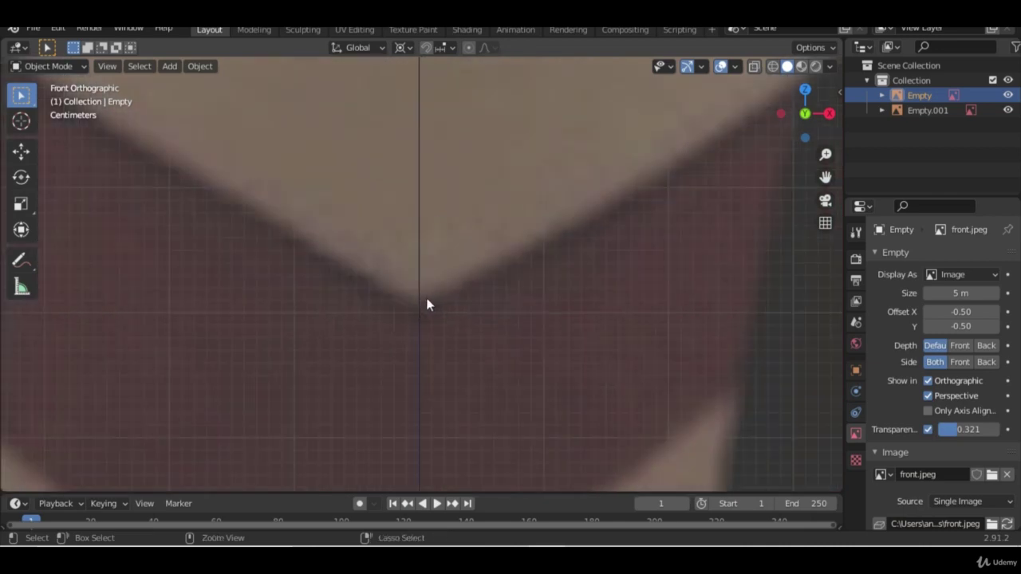
- Turn off transparency for both the front and side reference images
scroll(446, 337, "down", 8)
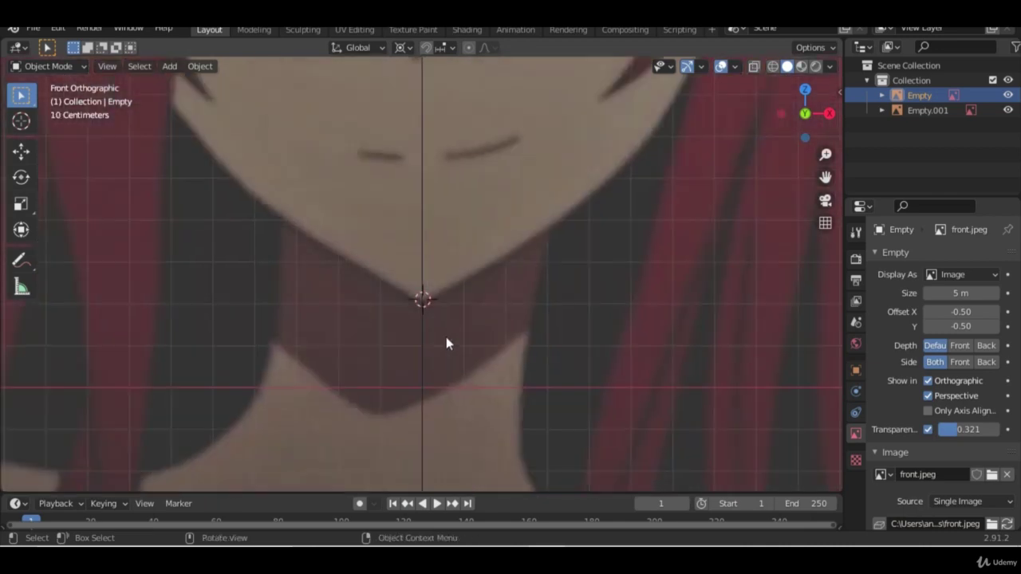
middle_click_drag(474, 383, 412, 395)
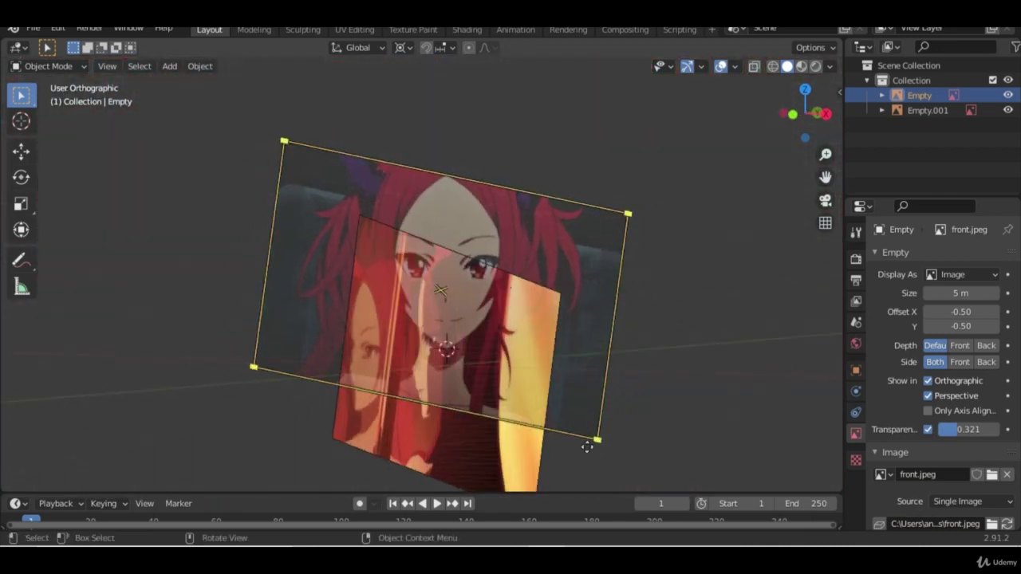
left_click(927, 429)
left_click(383, 394)
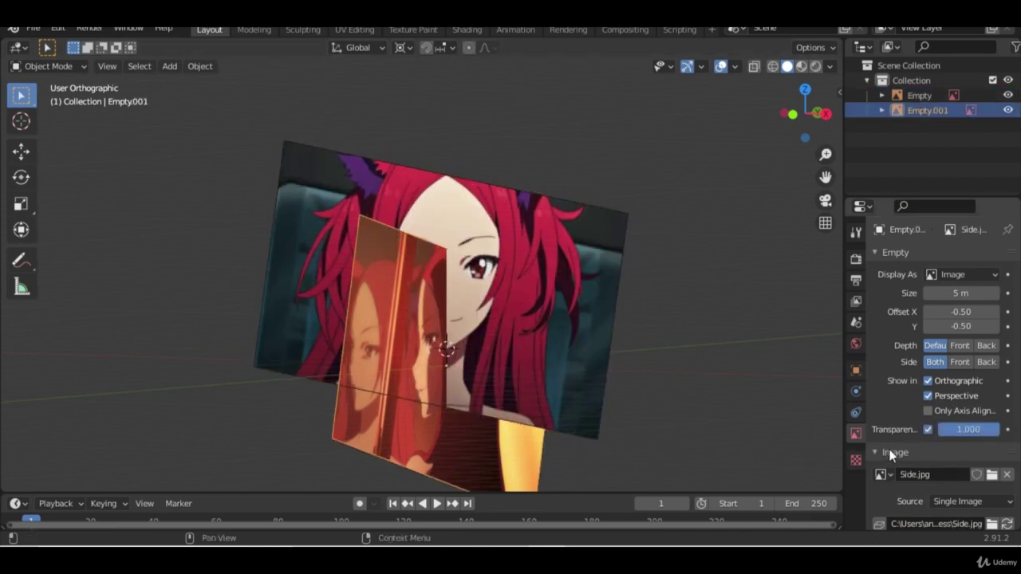
left_click(929, 429)
middle_click_drag(425, 417, 430, 428)
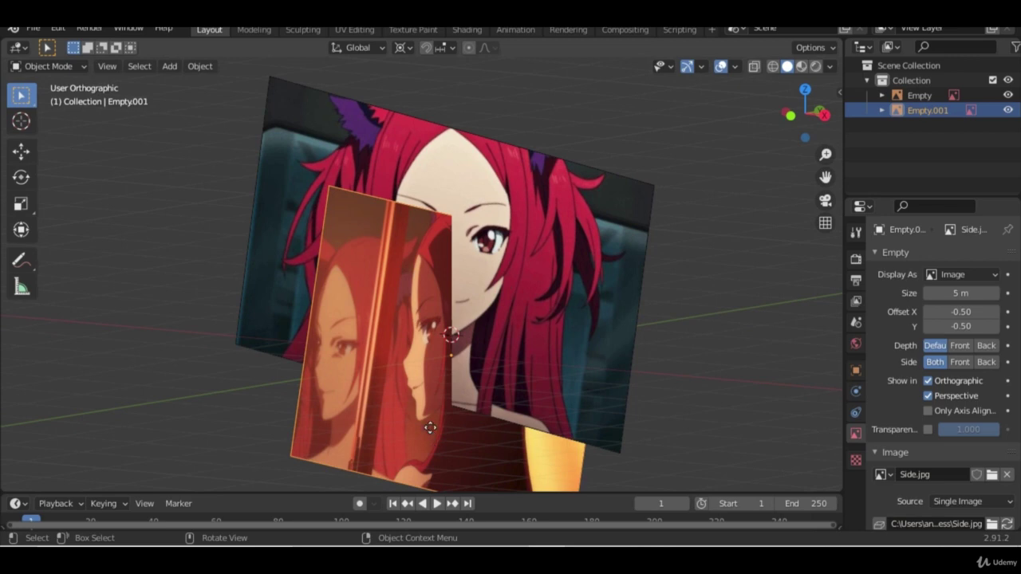
- Raise the side image along Z to bring its chin to the front image's chin height, and shift it about 0.41 m along Y
key("g")
key("z")
left_click(441, 355)
scroll(442, 355, "up", 1)
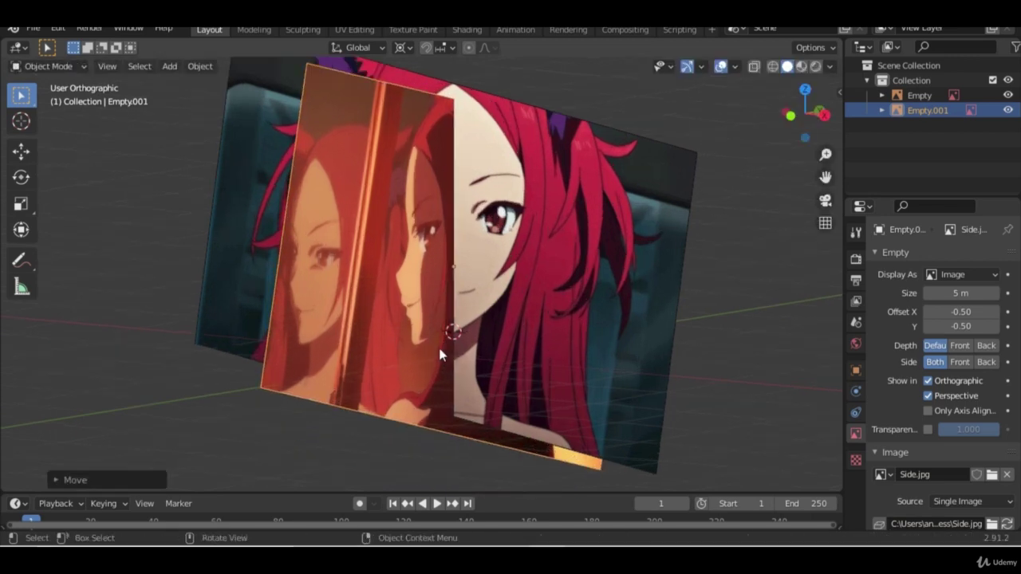
scroll(441, 355, "up", 3)
key("g")
key("z")
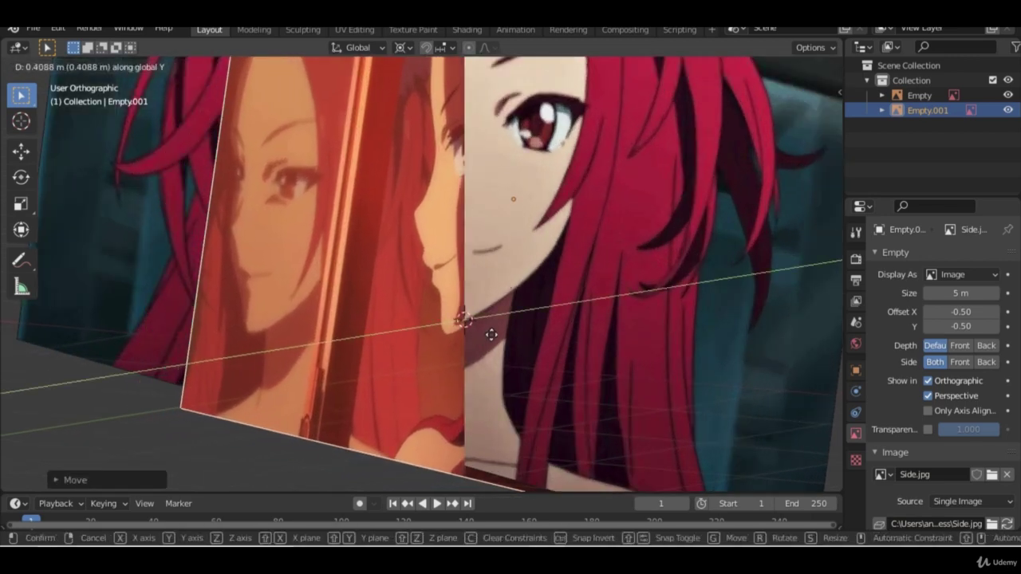
left_click(463, 341)
- Nudge the side image along Z and about 0.07 m along Y to bring its chin to the 3D cursor
scroll(460, 336, "up", 4)
scroll(459, 332, "up", 1)
key("g")
key("z")
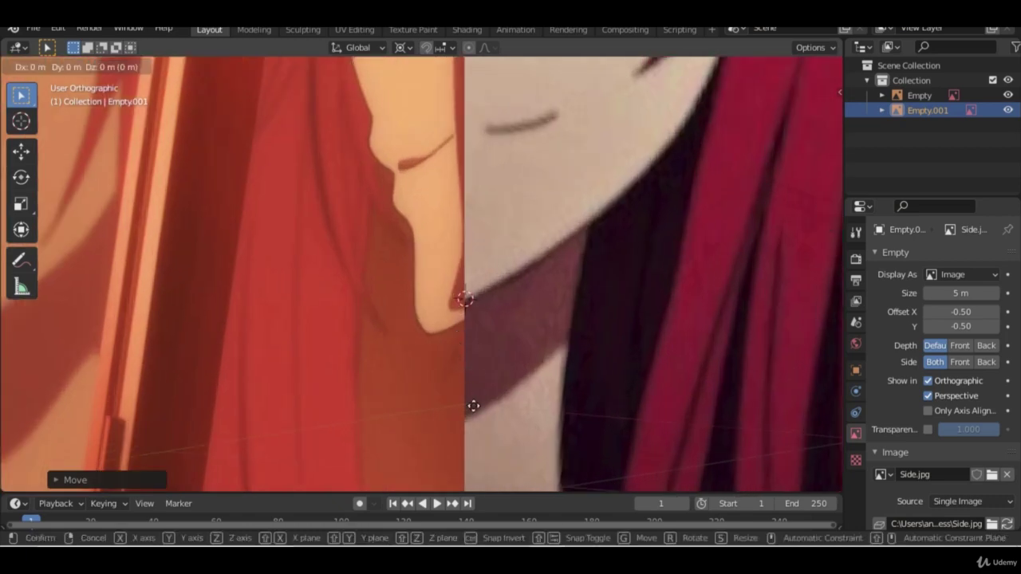
left_click(480, 390)
key("g")
key("z")
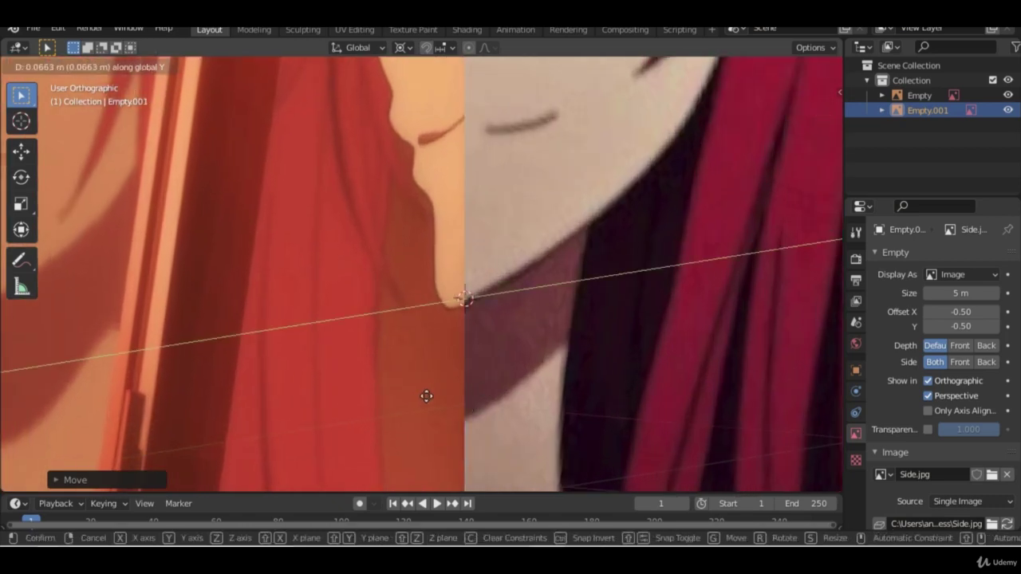
left_click(452, 358)
- Fine-tune the side image's height by about 0.007 m along Z to match both chin tips
scroll(458, 294, "up", 3)
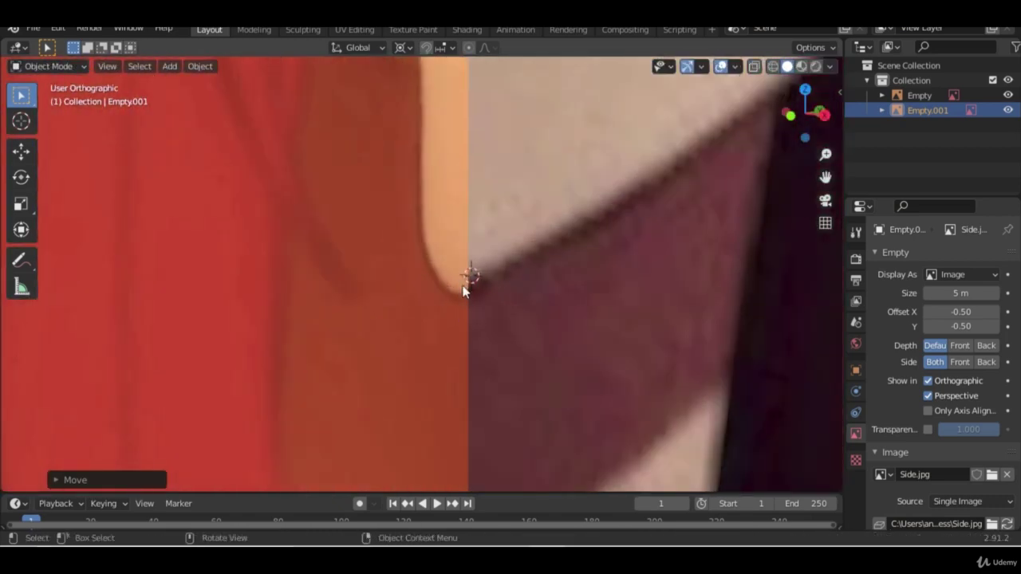
key("g")
key("z")
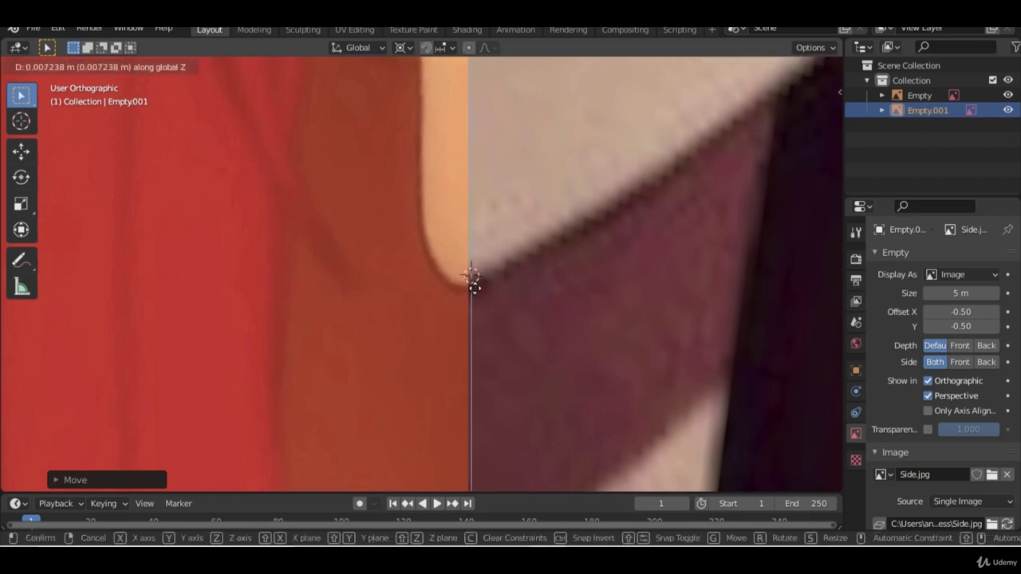
left_click(474, 287)
- Enlarge the side image about 1.24 times around the 3D cursor, refine its scale, and slide it along Y to expose the profile
scroll(468, 325, "down", 6)
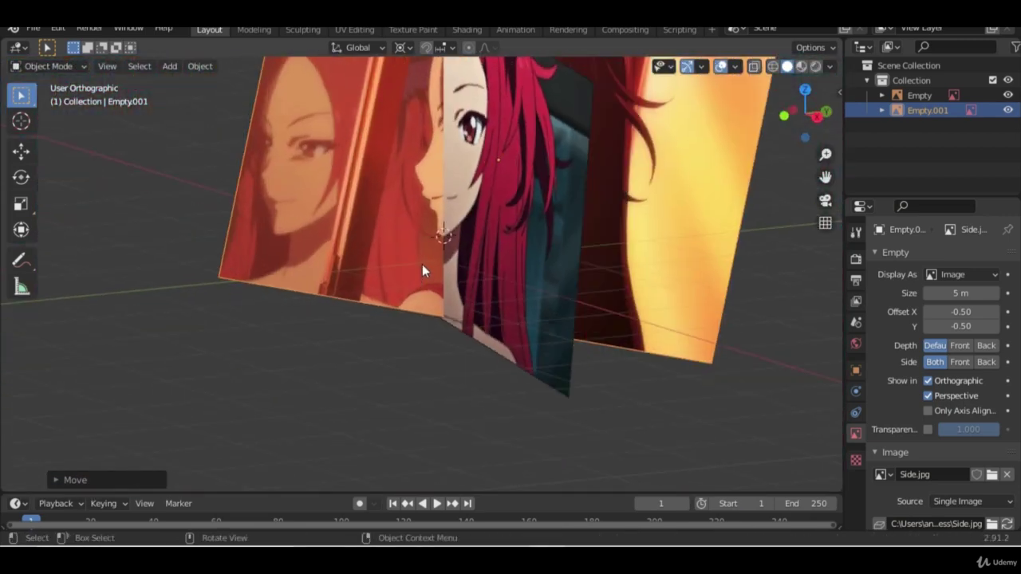
middle_click_drag(422, 264, 334, 362)
key("s")
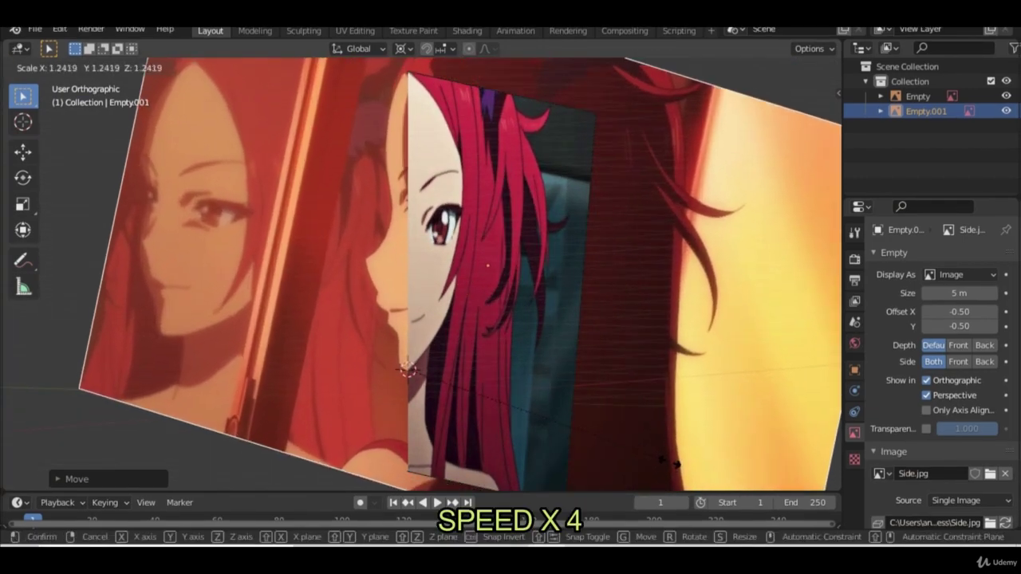
left_click(662, 461)
scroll(473, 359, "up", 5)
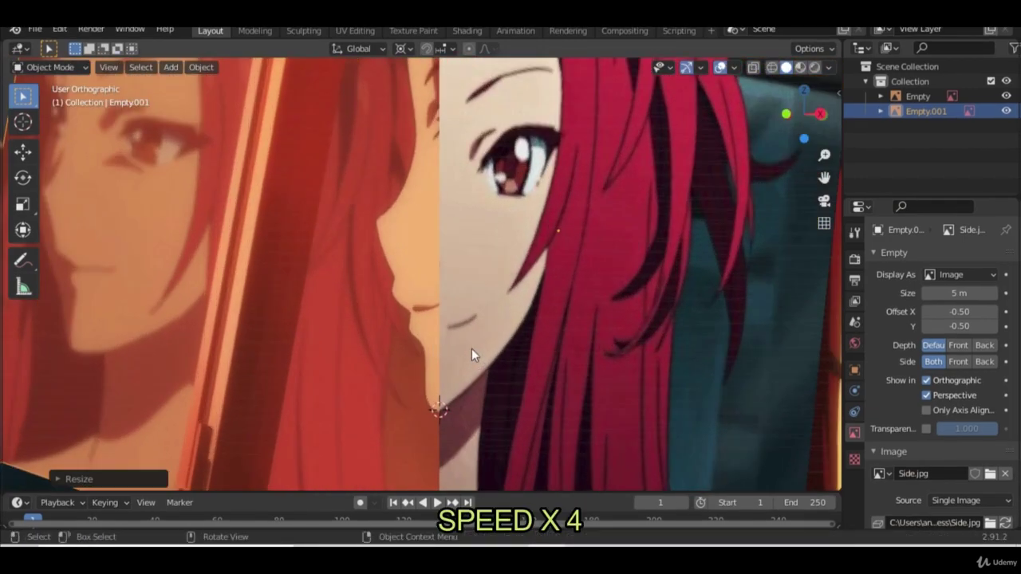
key("s")
left_click(453, 401)
key("g")
key("y")
left_click(414, 436)
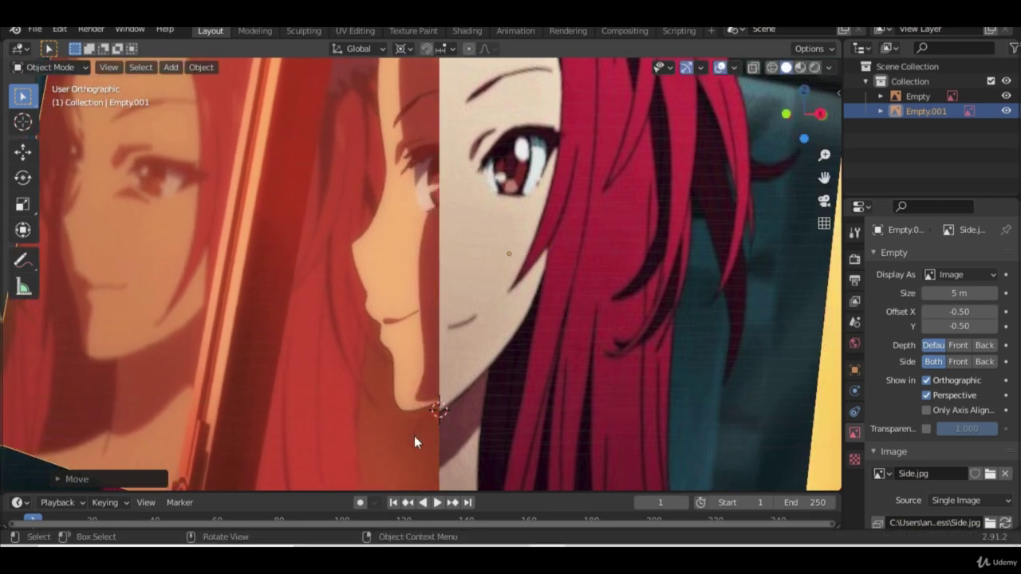
- Rescale the side image to match the front face's features, repositioning it along Y for comparison
key("s")
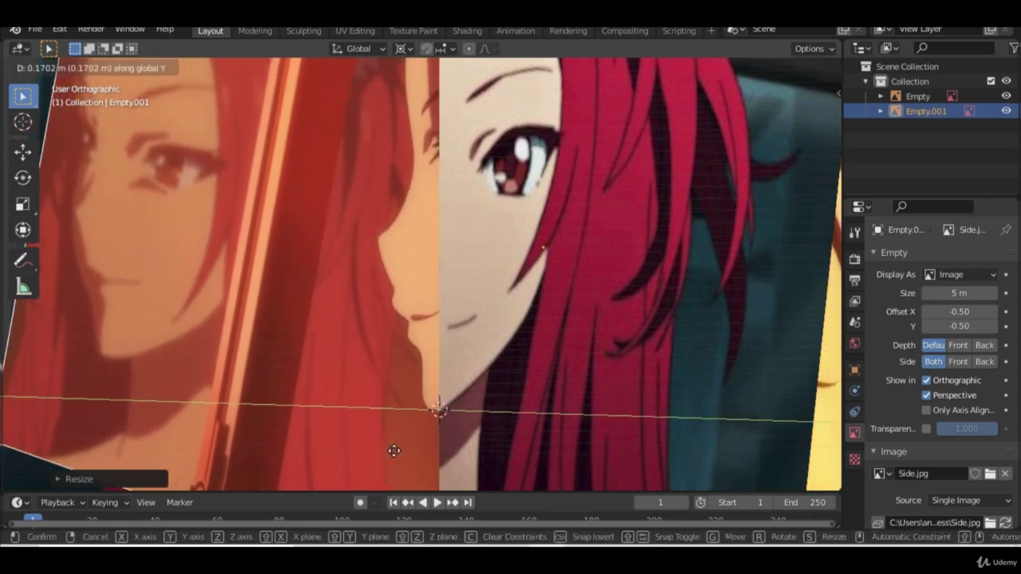
left_click(307, 395)
scroll(308, 394, "up", 5)
key("s")
left_click(312, 393)
scroll(375, 379, "down", 6)
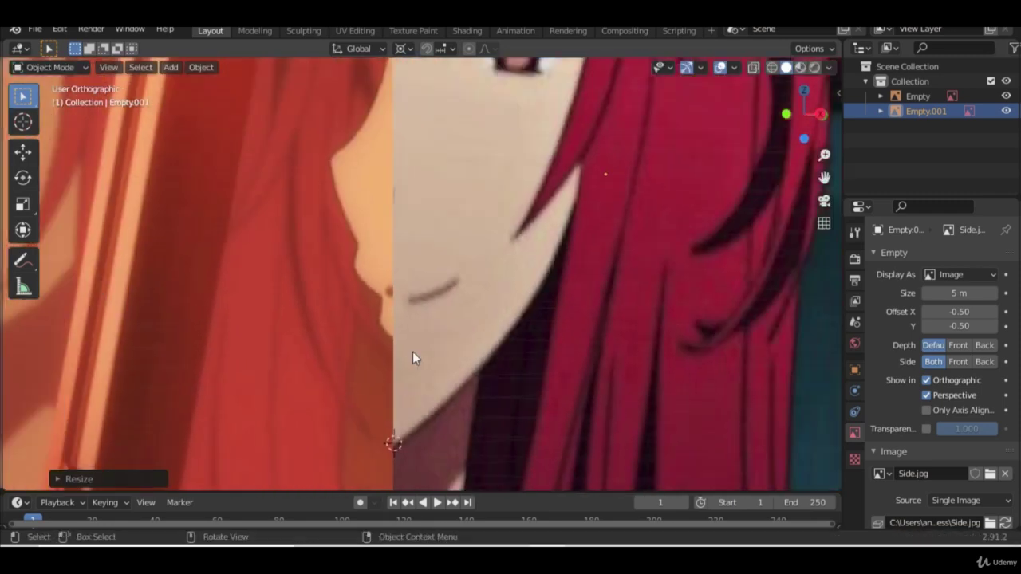
key("g")
key("y")
left_click(257, 427)
- Enlarge the side image about 1.06 times around the 3D cursor and shift it sideways to compare the eyes and mouth
key("s")
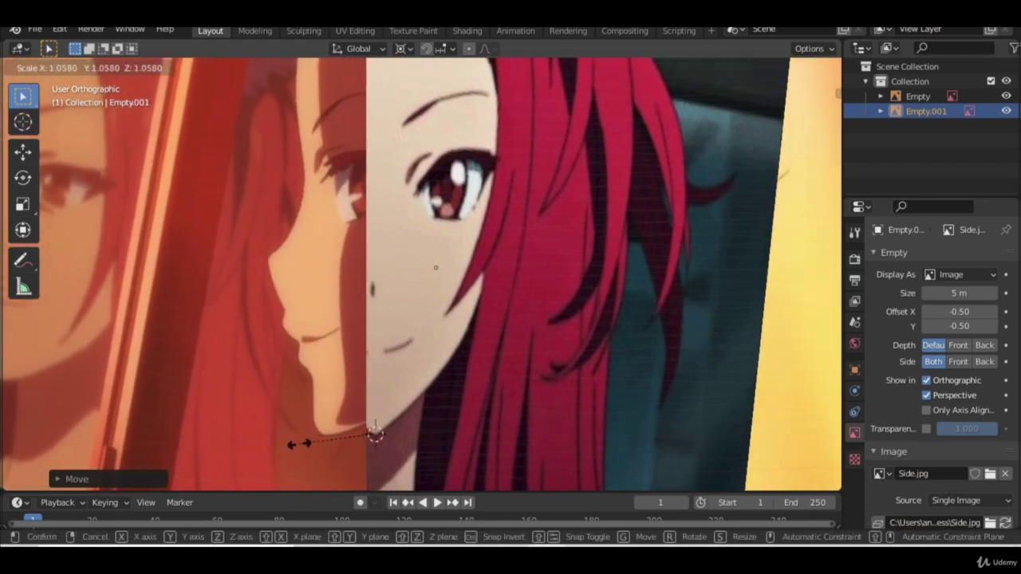
left_click(298, 444)
scroll(312, 445, "down", 4)
scroll(325, 448, "up", 2)
key("g")
key("x")
left_click(331, 452)
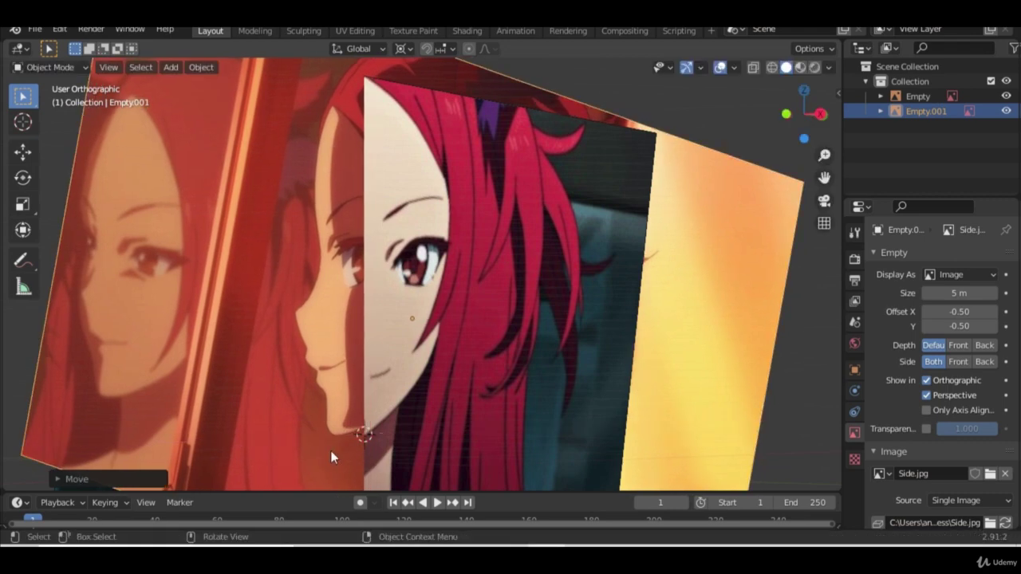
- Enlarge the side image about 1.02 times and slide it about 0.26 m along Y
key("g")
key("x")
key("s")
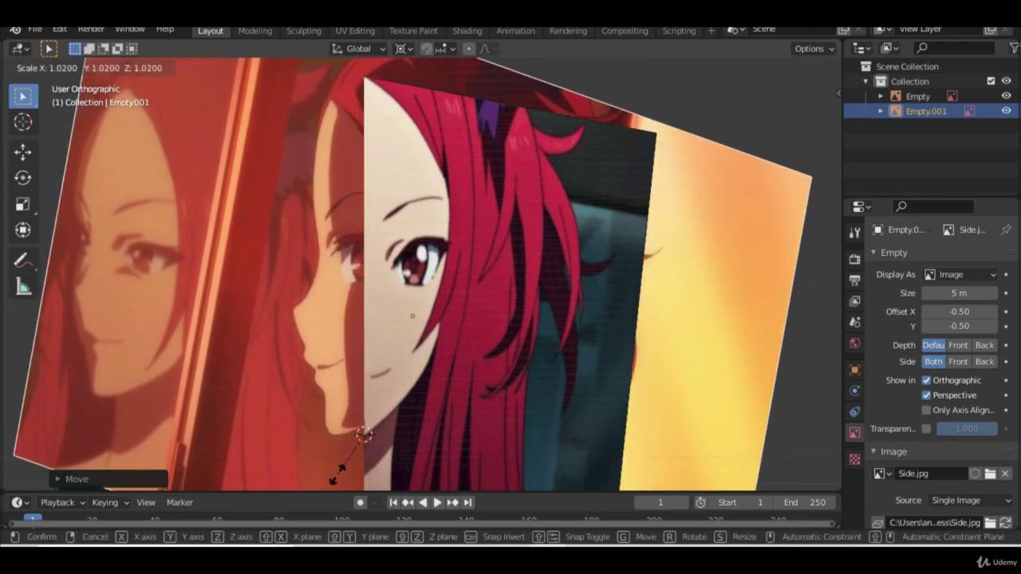
left_click(312, 458)
key("g")
key("y")
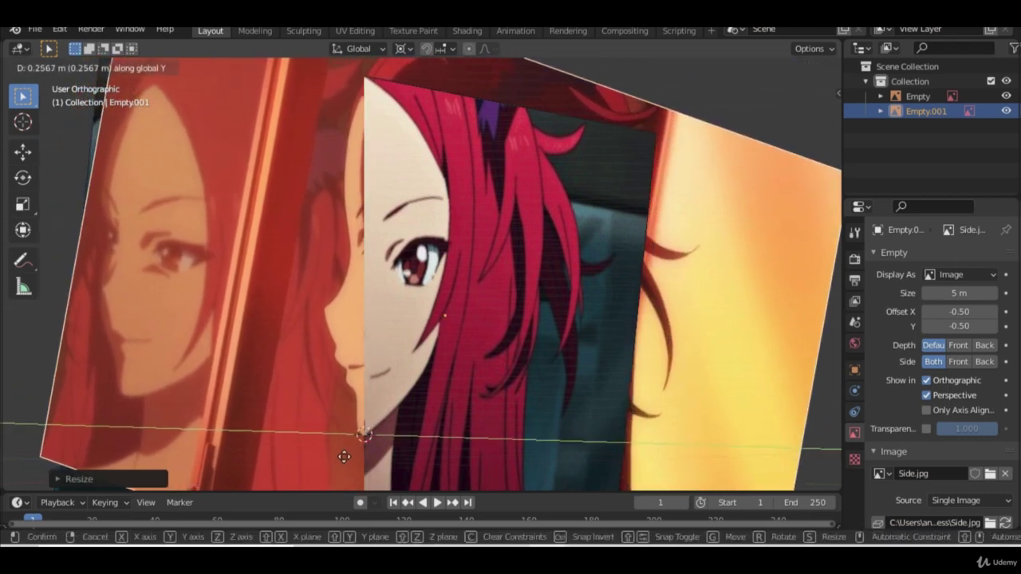
- Refine the side image's scale against the front face and slide it about -0.3 m along Y to compare the profile
key("s")
left_click(342, 463)
key("g")
key("y")
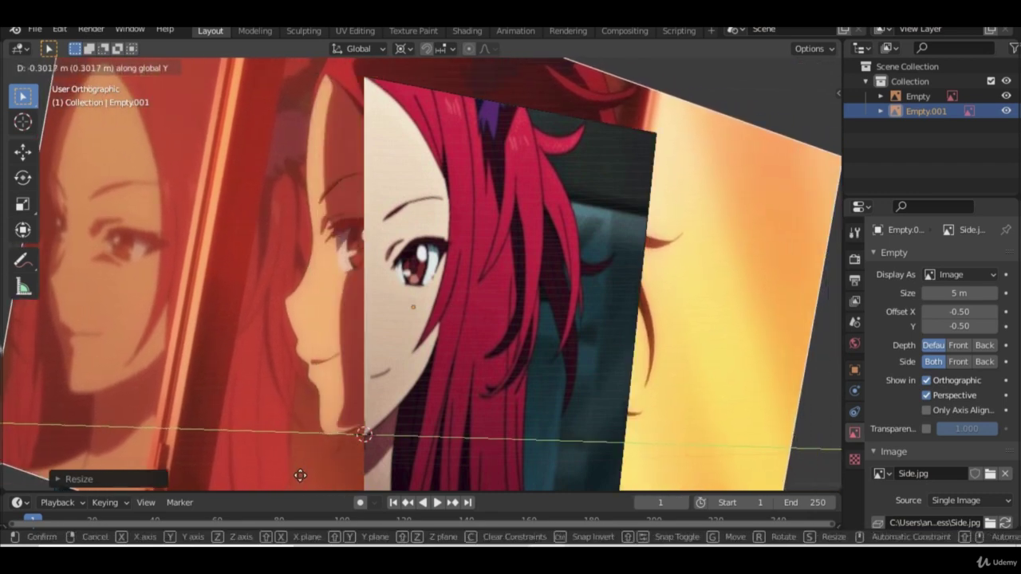
left_click(300, 473)
key("s")
left_click(339, 464)
key("g")
key("y")
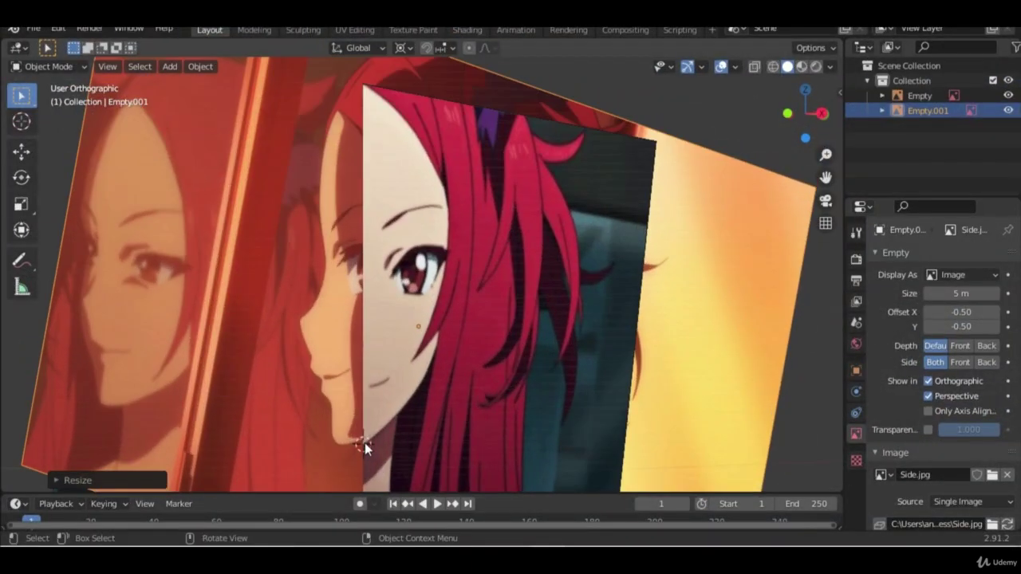
- Enable transparency for the front reference image again and leave the side image opaque
scroll(365, 448, "down", 3)
middle_click_drag(399, 455, 447, 435)
middle_click_drag(469, 417, 531, 317, "shift")
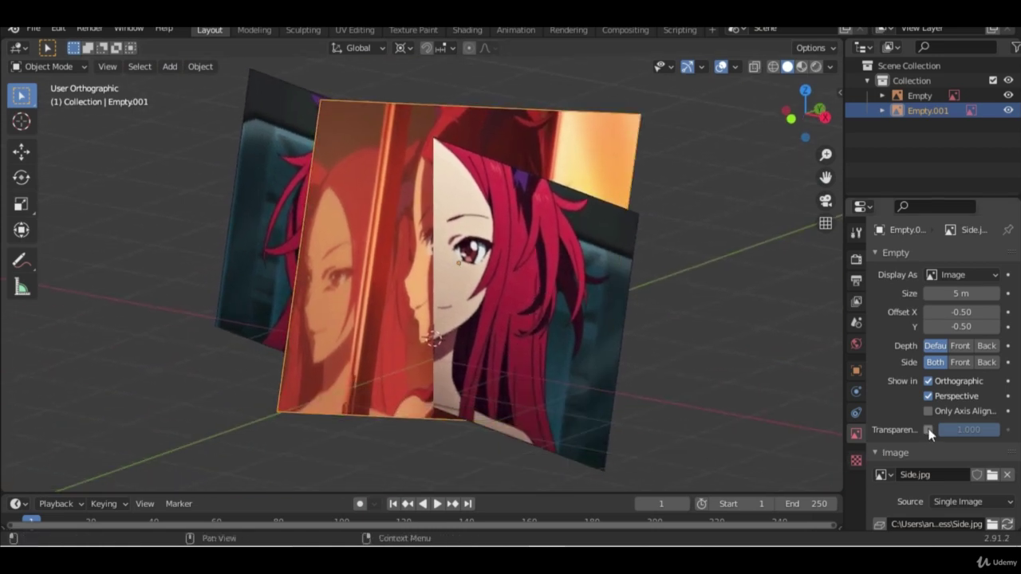
left_click(529, 393)
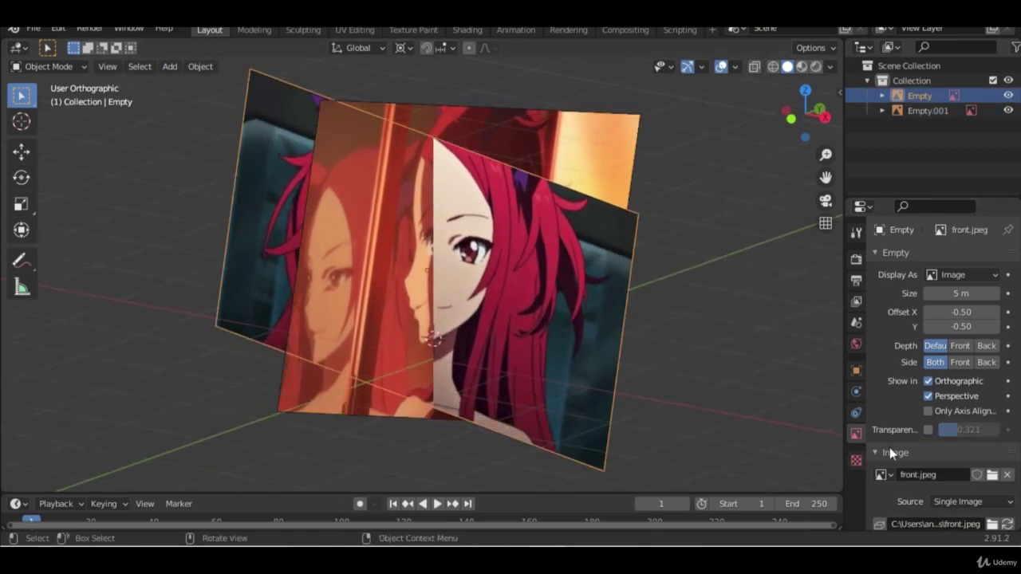
left_click(928, 431)
left_click(374, 408)
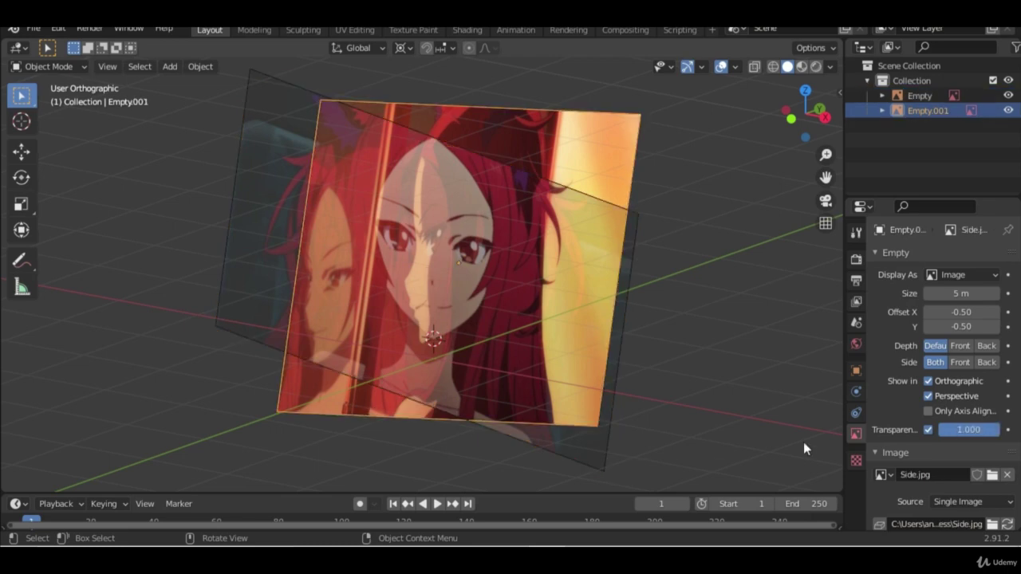
left_click(929, 430)
left_click(381, 381)
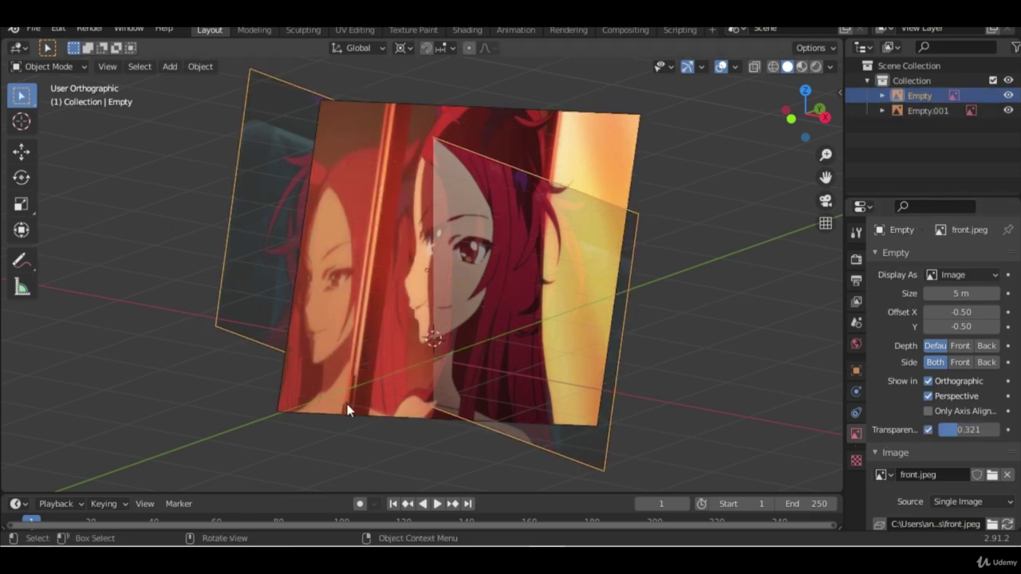
- Move the side image away along negative X and the front image back along Y to separate them
left_click(348, 408)
key("g")
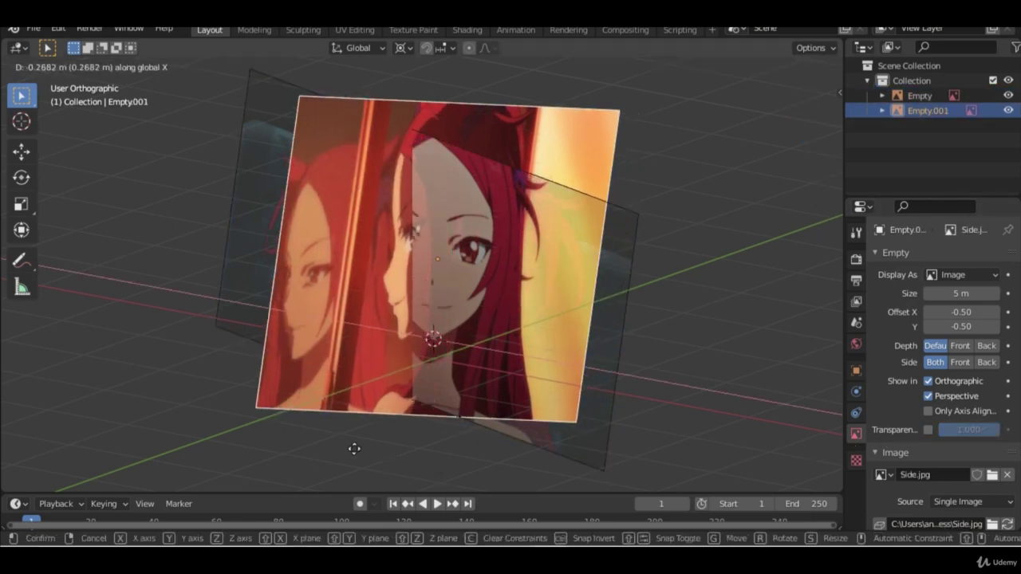
left_click(280, 404)
left_click(471, 379)
key("g")
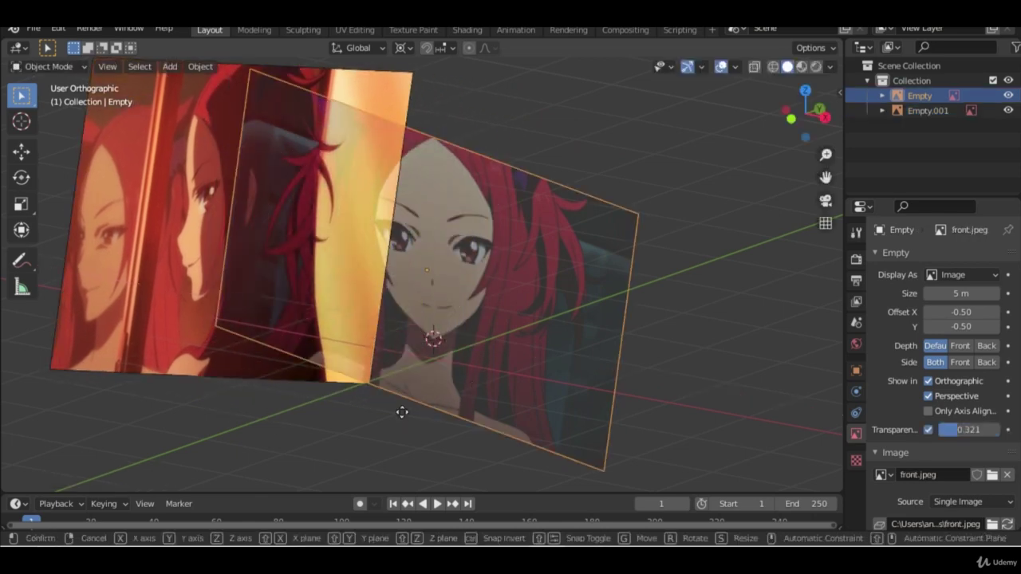
left_click(605, 356)
- Enable transparency for the side reference image and lower its opacity
scroll(604, 357, "down", 3)
middle_click_drag(594, 375, 532, 386)
scroll(527, 387, "up", 3)
middle_click_drag(469, 397, 450, 386)
left_click(387, 343)
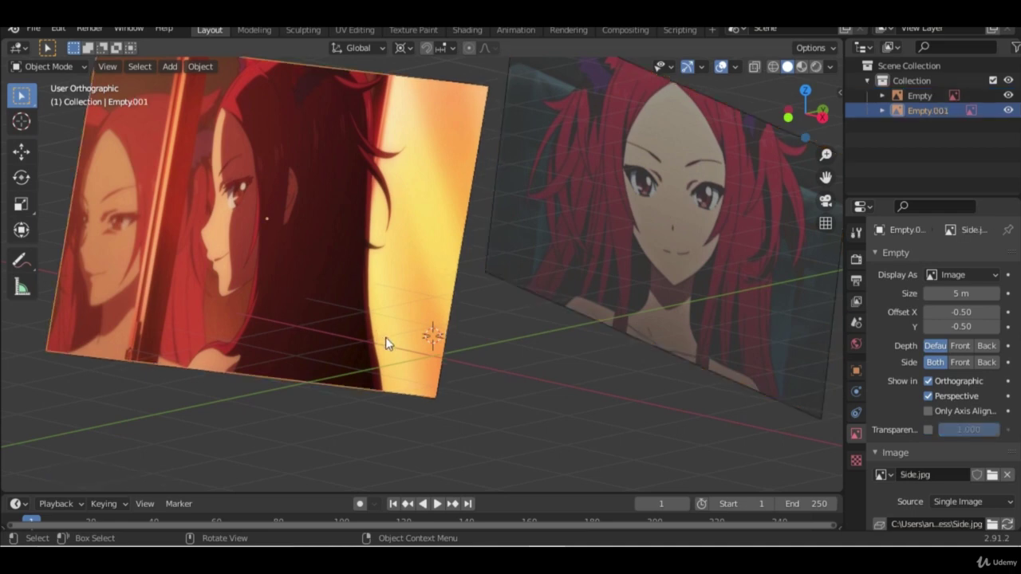
left_click(926, 429)
scroll(542, 427, "down", 2)
middle_click_drag(542, 426, 544, 420)
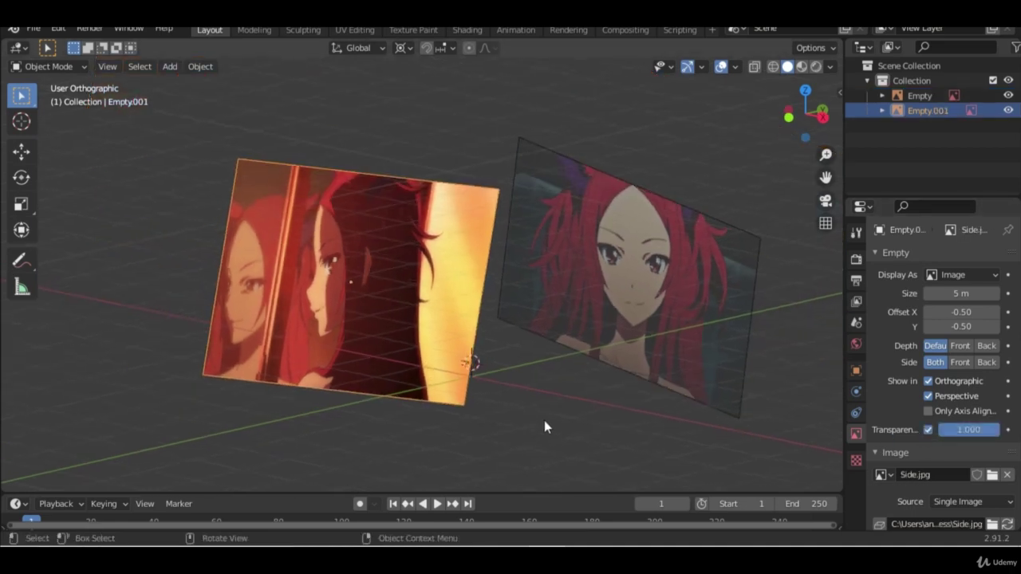
scroll(544, 420, "up", 2)
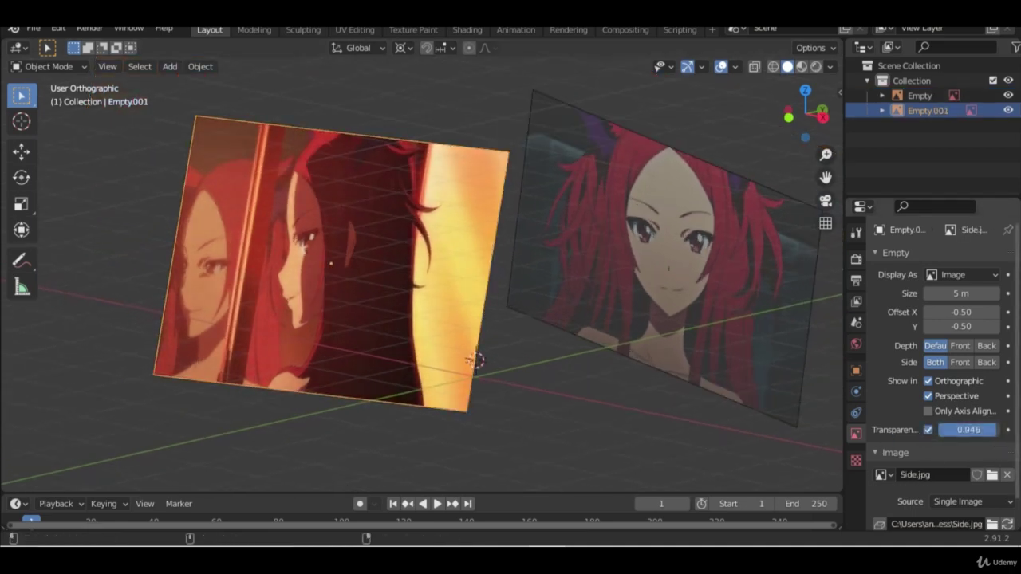
left_click_drag(968, 429, 932, 430)
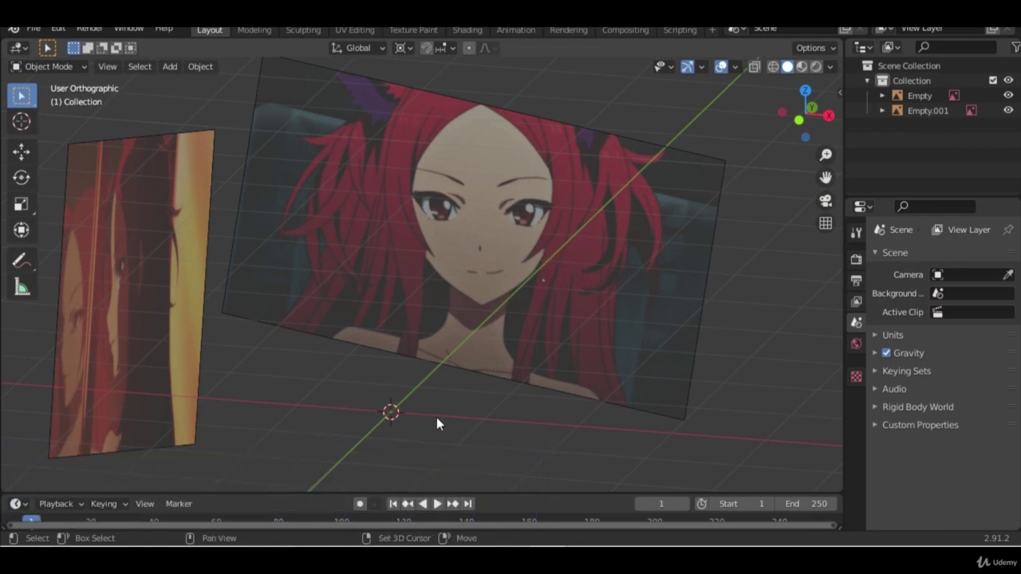
- Snap the 3D cursor to the world origin and add an 8-vertex mesh circle with 1 m radius in front view
key("shift+s")
left_click(350, 475)
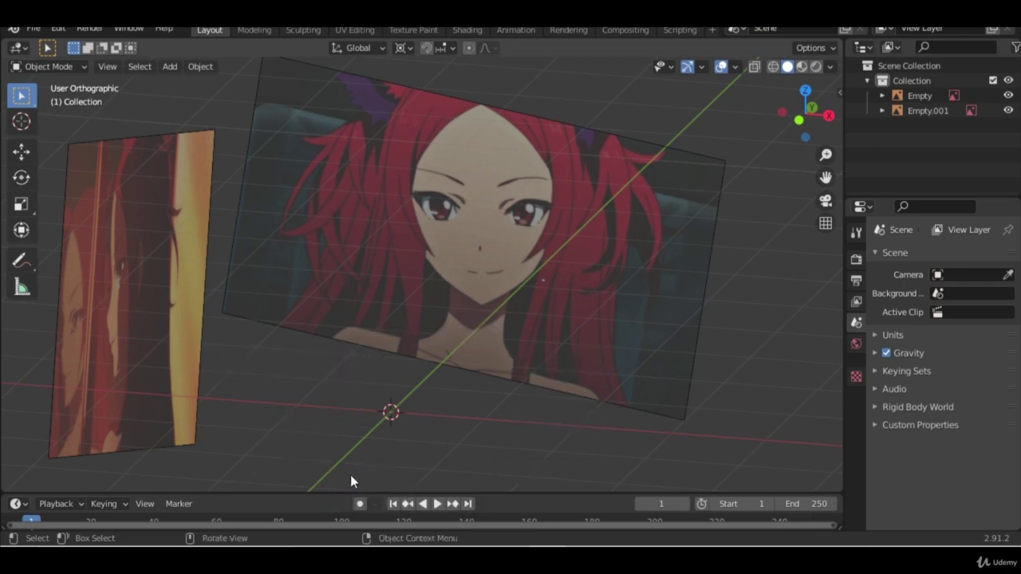
key("KP_1")
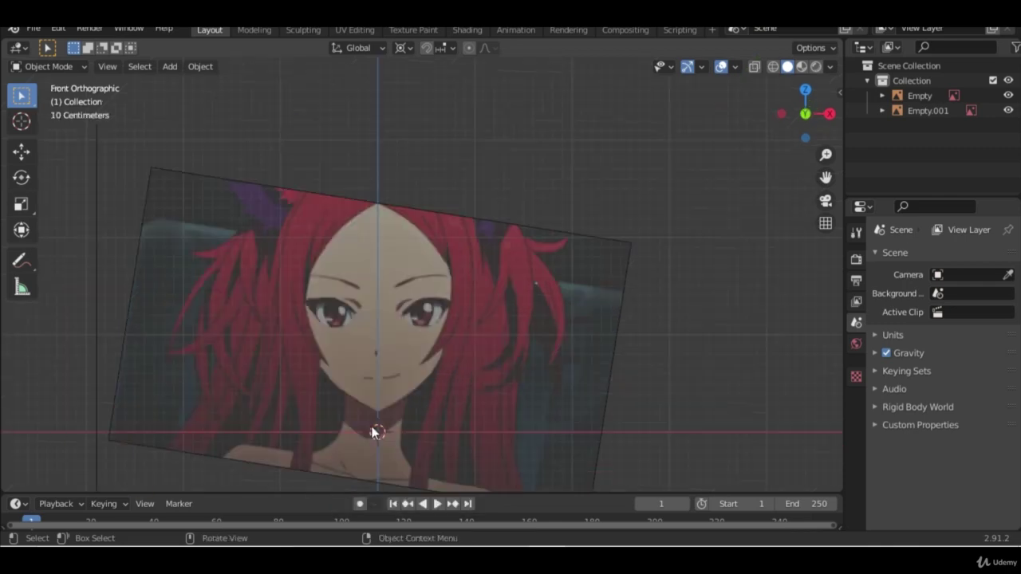
scroll(375, 432, "up", 3)
key("shift+a")
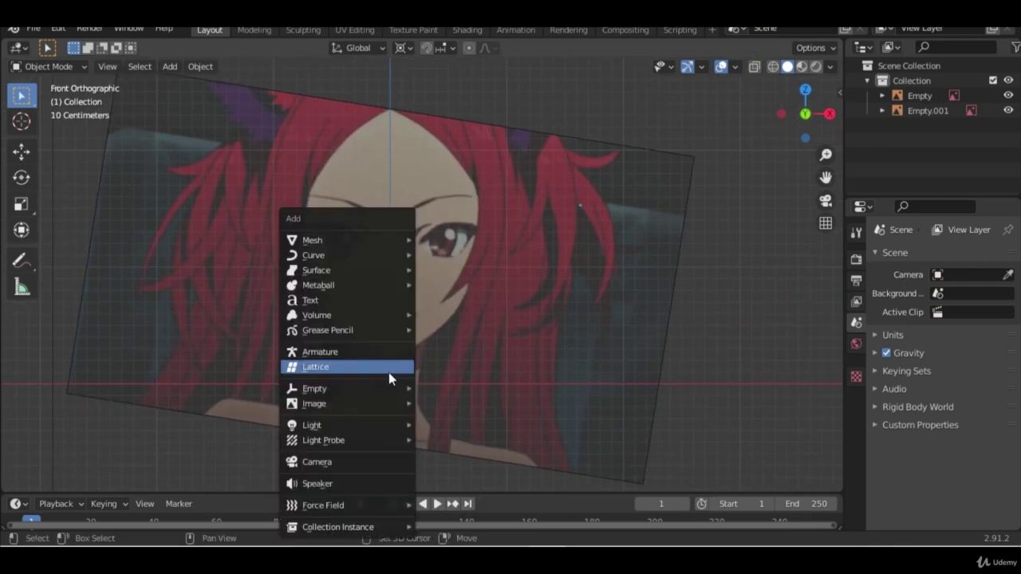
mouse_move(413, 240)
left_click(449, 270)
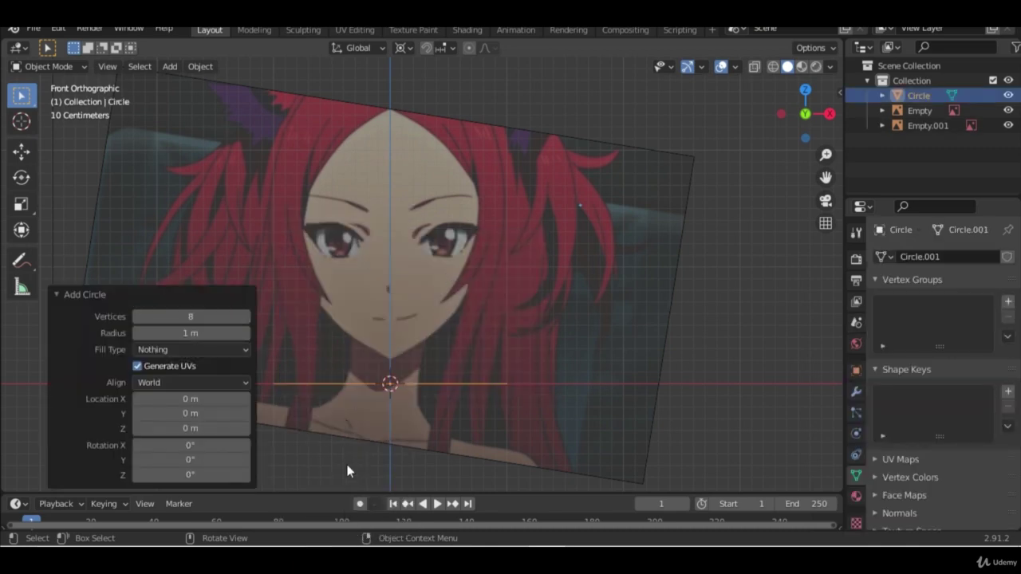
- Enter Edit Mode on the circle and rotate all its vertices 90° about X to face the front view
key("alt+a")
scroll(400, 386, "up", 3)
left_click(408, 370)
scroll(411, 387, "down", 4)
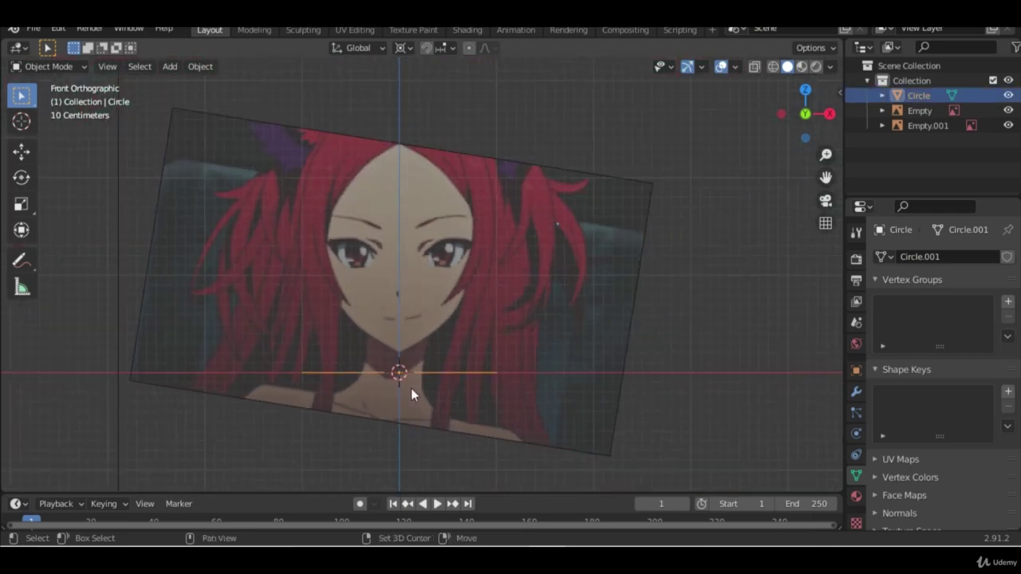
scroll(393, 415, "up", 2)
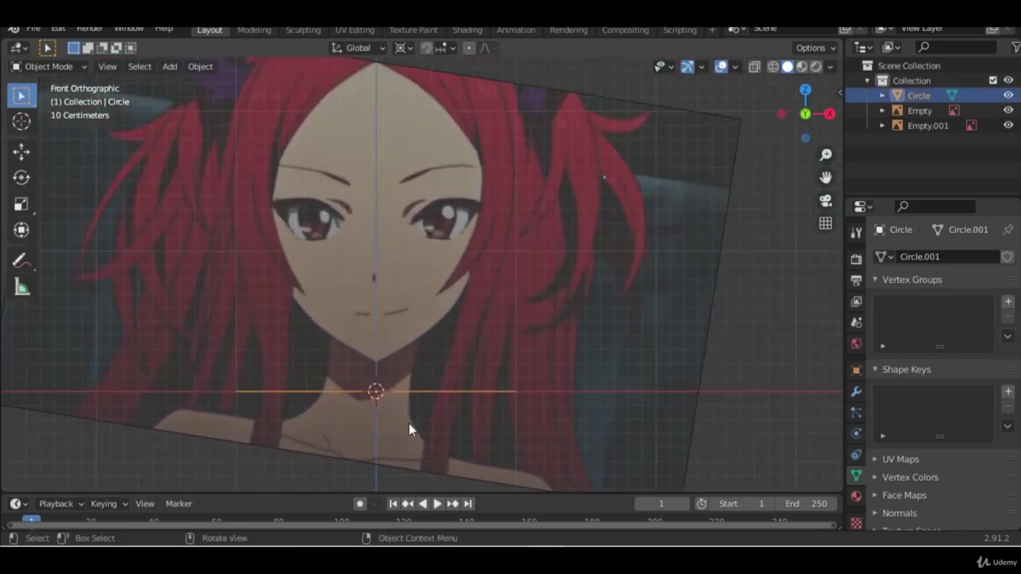
key("Tab")
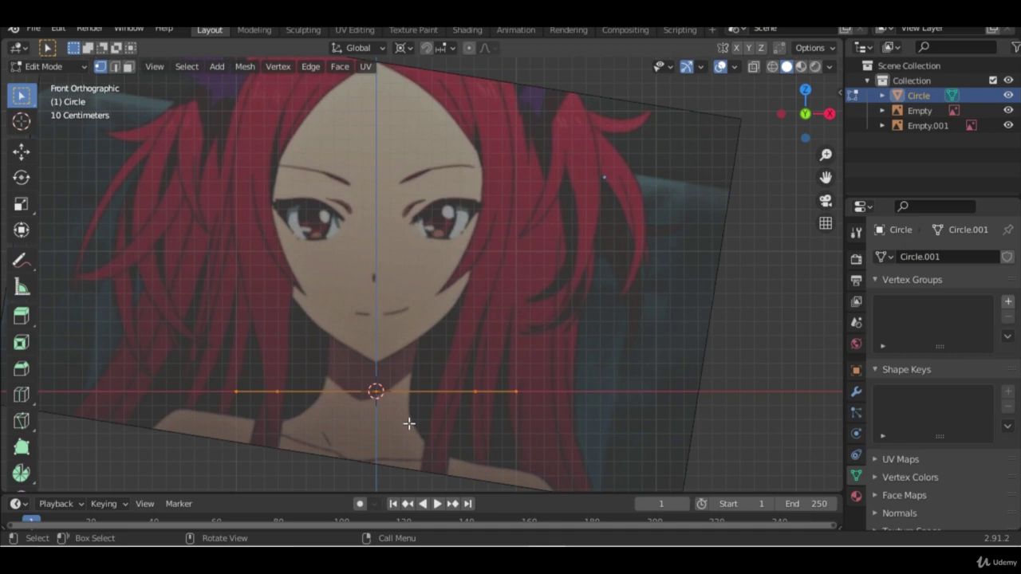
type("rx")
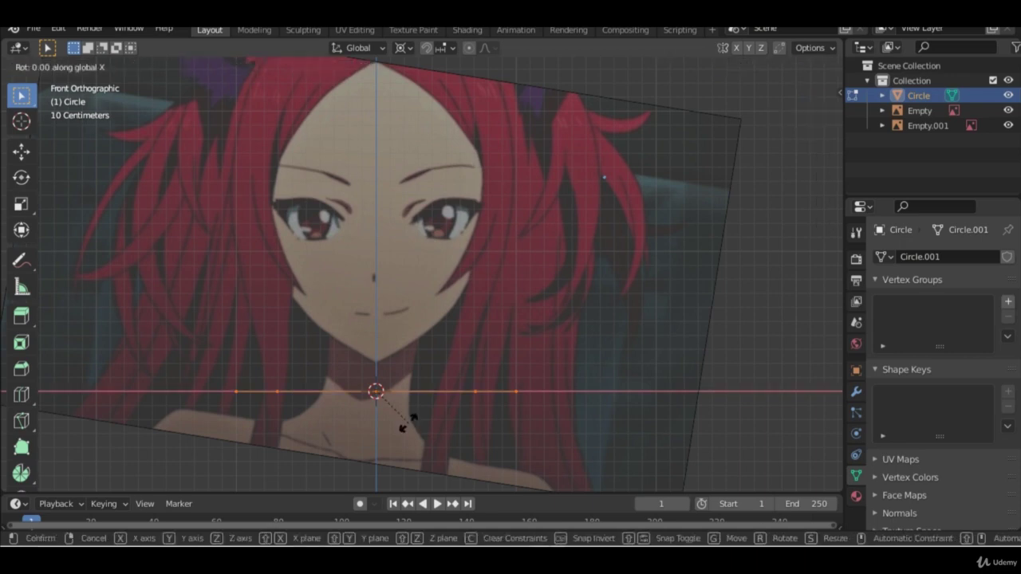
type("90")
key("Return")
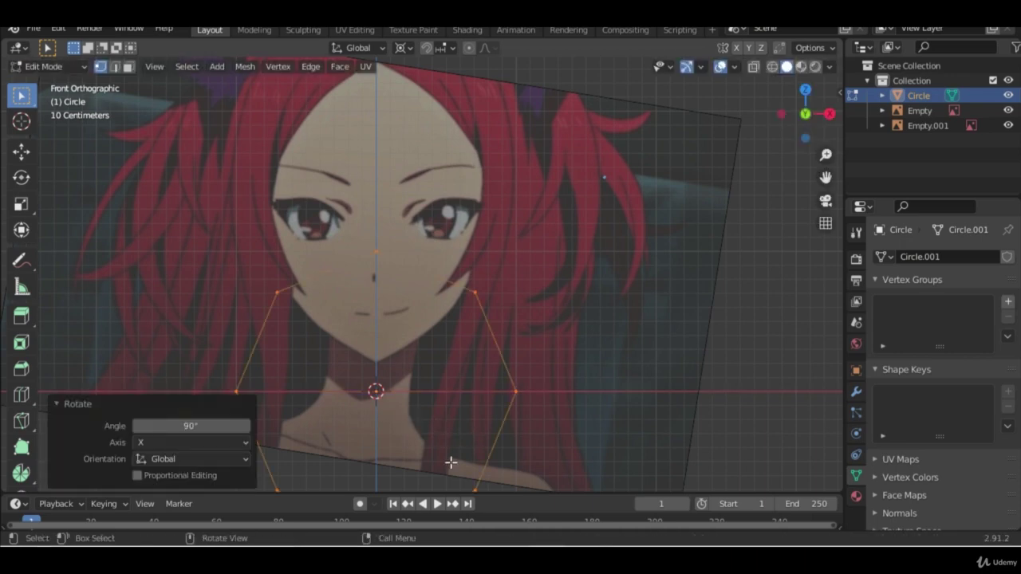
scroll(456, 437, "down", 3)
middle_click_drag(460, 422, 469, 316, "shift")
scroll(490, 310, "up", 1)
scroll(463, 299, "up", 2)
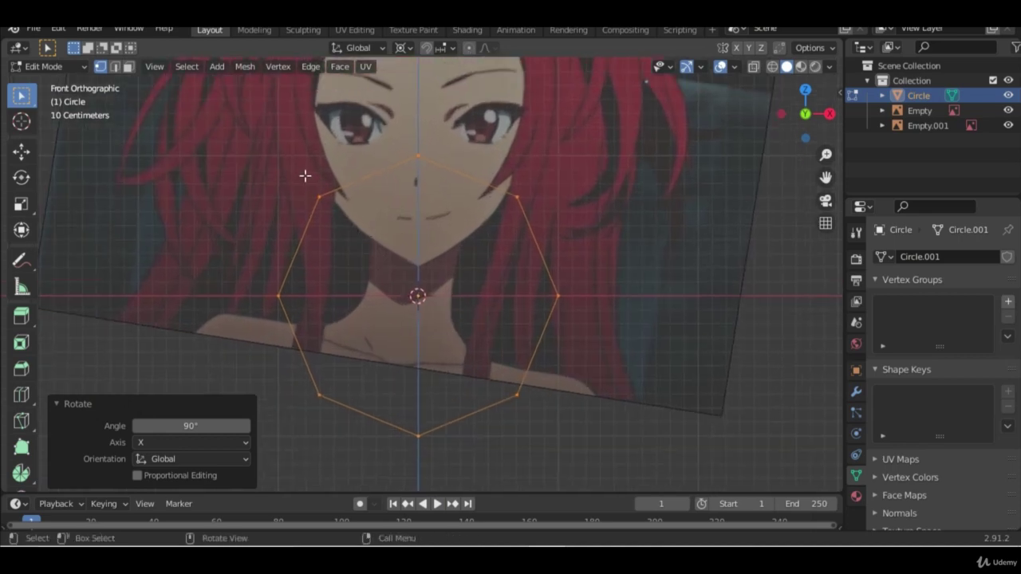
left_click_drag(305, 174, 318, 384)
left_click_drag(333, 449, 349, 448)
key("g")
key("x")
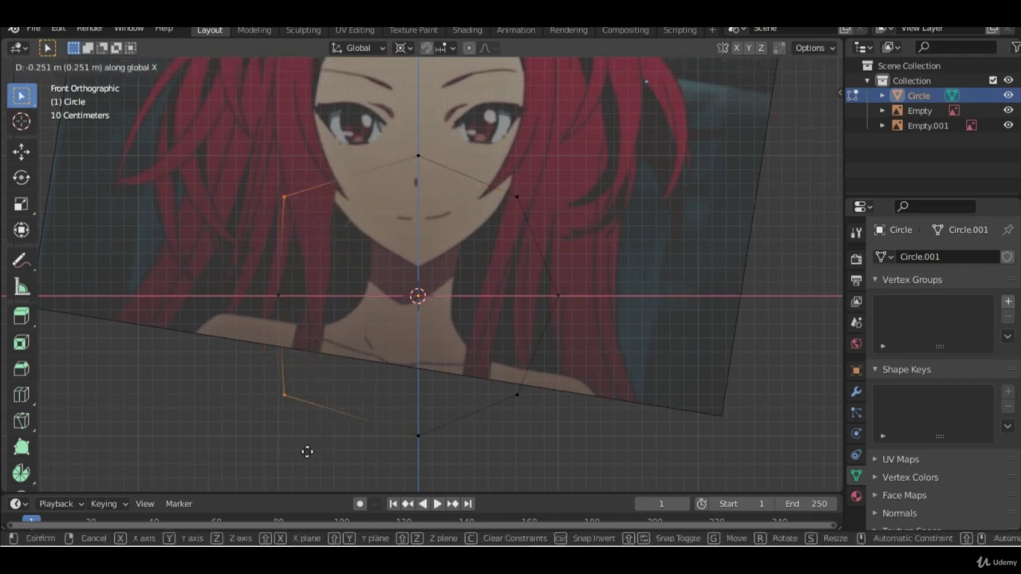
left_click(342, 449)
- Shift the circle's topmost and bottommost vertices together about 0.04 m along X
left_click_drag(429, 361, 451, 462)
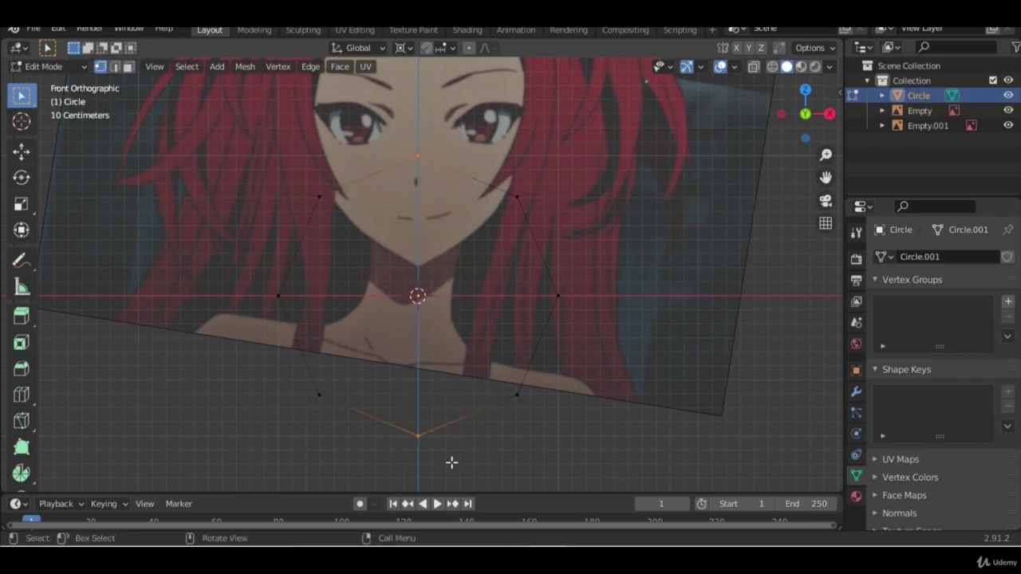
key("g")
key("x")
left_click(457, 458)
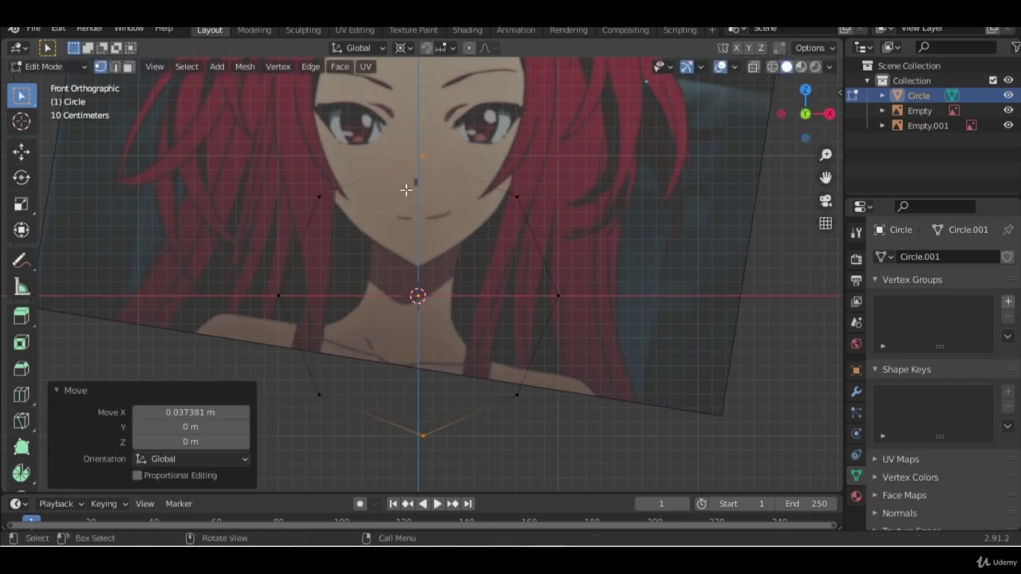
left_click_drag(464, 204, 460, 201)
key("g")
key("z")
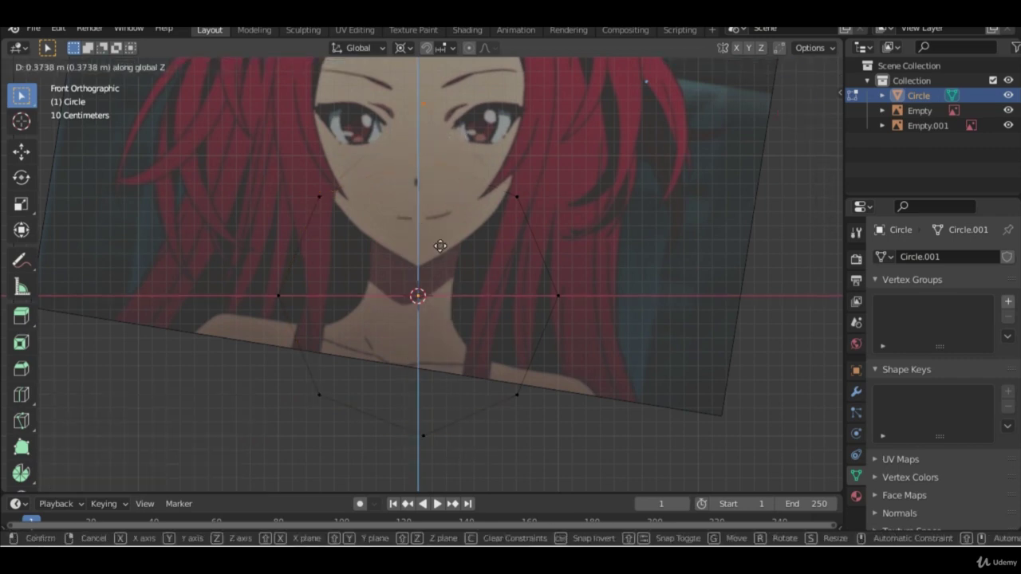
left_click(443, 146)
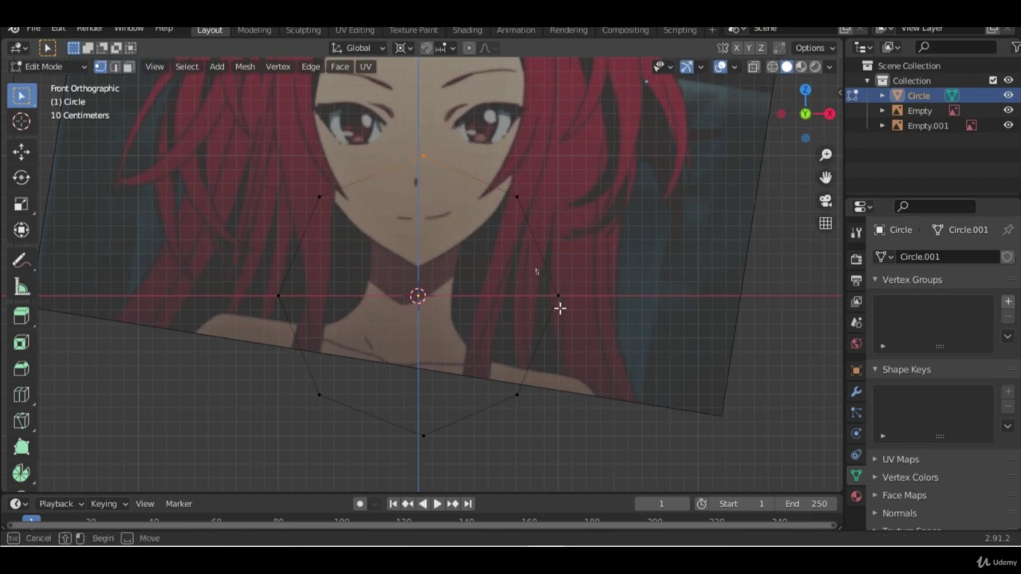
left_click_drag(536, 270, 585, 344)
key("g")
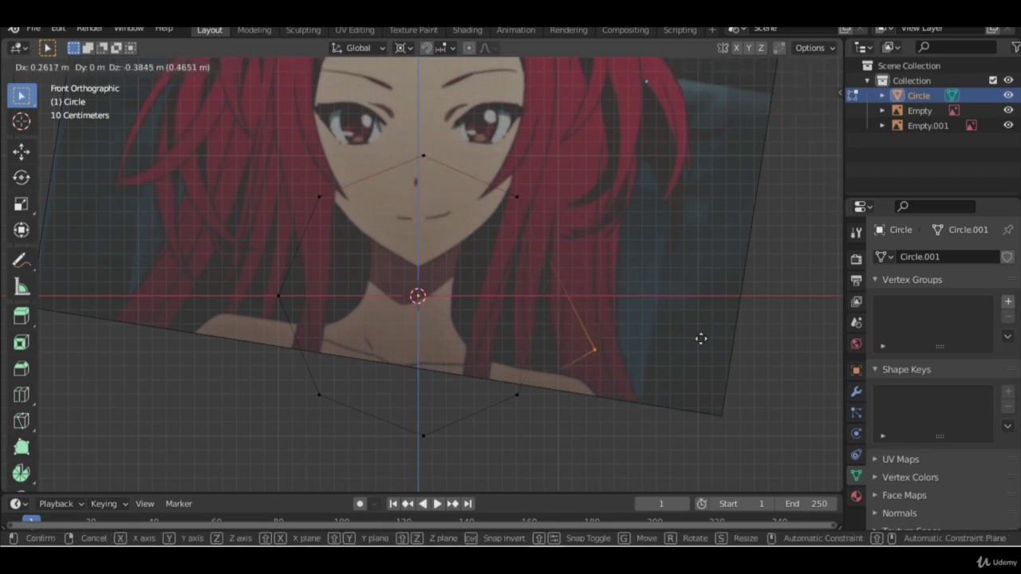
right_click(697, 338)
left_click_drag(266, 271, 388, 352)
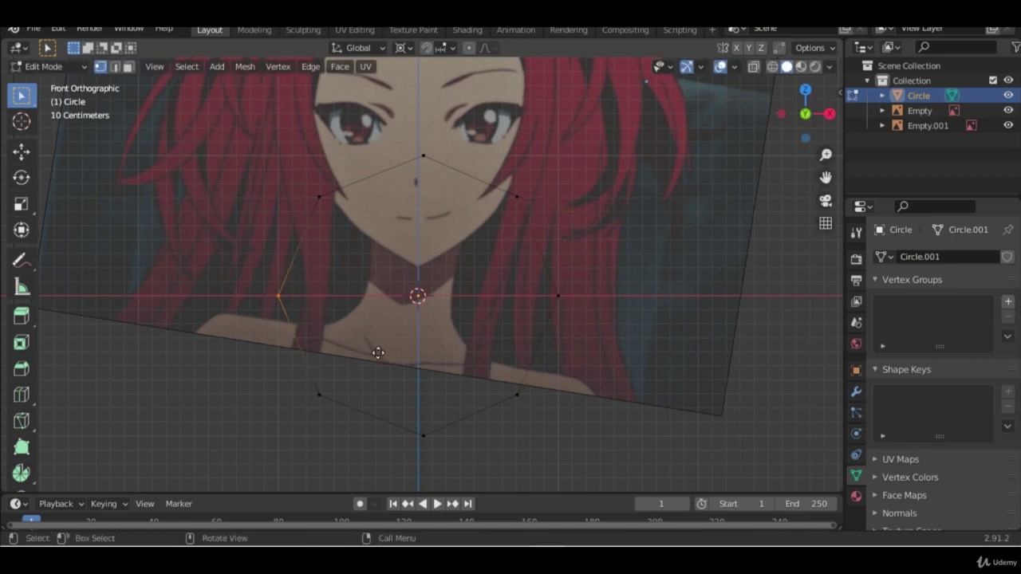
key("g")
right_click(303, 319)
- Move the whole circle about 0.49 m along X and 1.21 m up Z, and scale it to 0.586
scroll(348, 325, "down", 3)
middle_click_drag(374, 348, 359, 358, "shift")
scroll(359, 332, "up", 2)
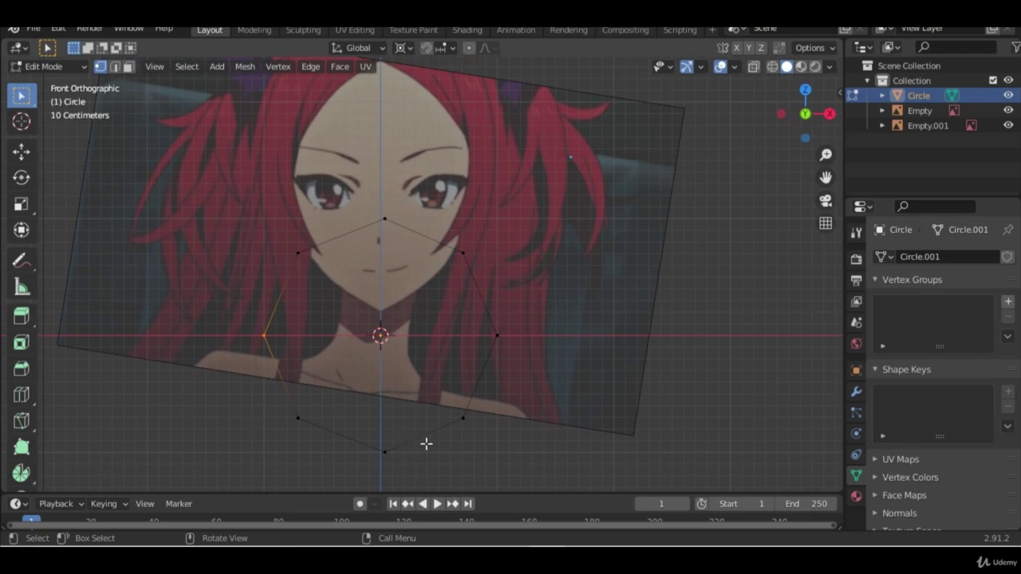
key("a")
scroll(428, 311, "up", 2)
key("g")
left_click(487, 229)
middle_click_drag(480, 213, 504, 333, "shift")
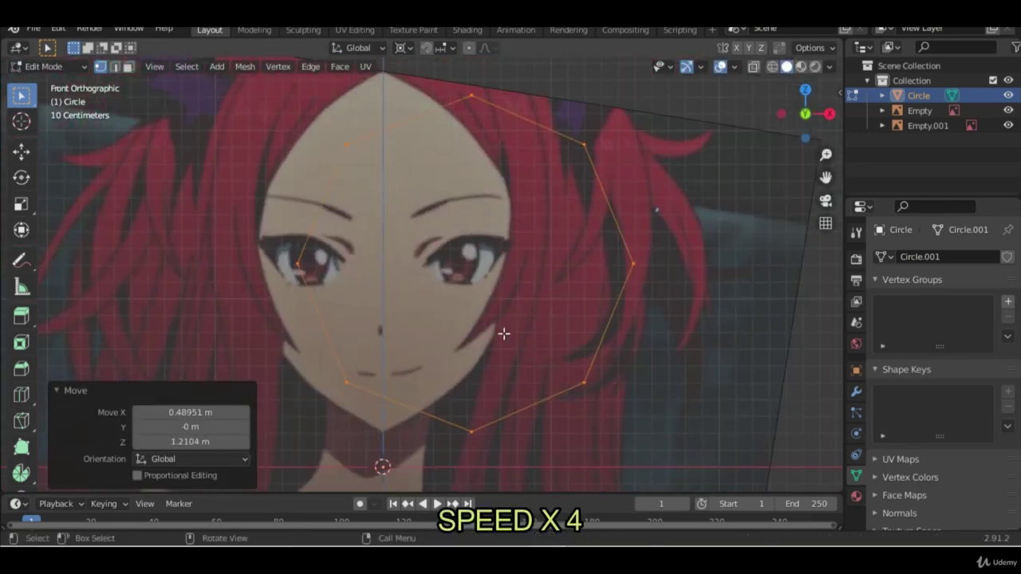
scroll(503, 333, "up", 1)
key("s")
left_click(451, 125)
- Position the circle over the character's eye on the positive X side and scale it to 0.343
key("g")
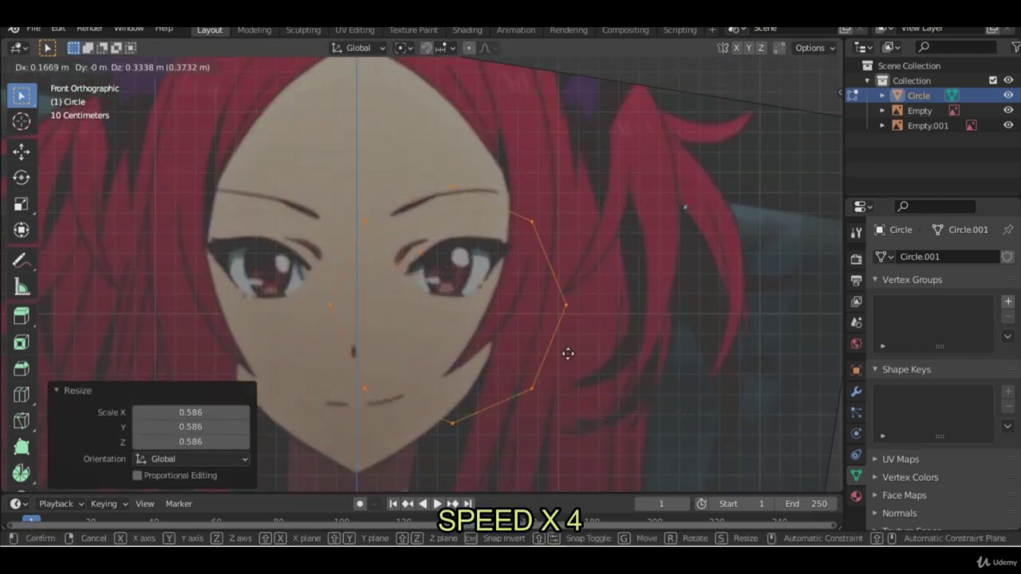
left_click(567, 356)
scroll(558, 337, "up", 2)
key("s")
left_click(478, 351)
scroll(448, 354, "up", 4)
scroll(448, 354, "up", 1)
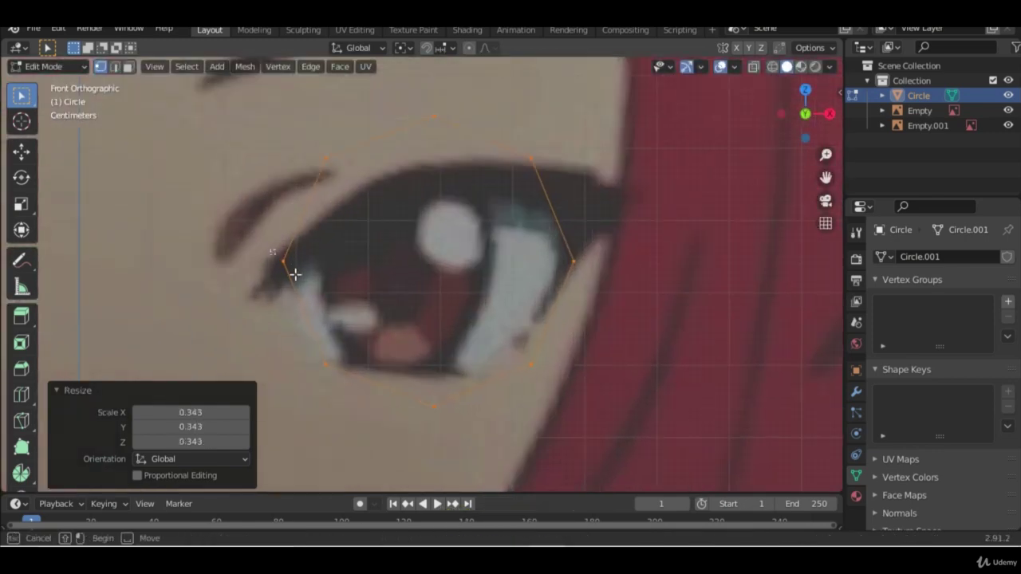
- Move the circle's two side vertices onto the inner and outer corners of the eye
left_click(293, 276)
key("g")
left_click(290, 311)
left_click(594, 288)
key("g")
left_click(614, 238)
- Shift the upper and lower outer vertices along X, and adjust each along Z to fit the lids, lowering the upper one about 0.03 m
left_click_drag(515, 153, 553, 398)
key("g")
key("x")
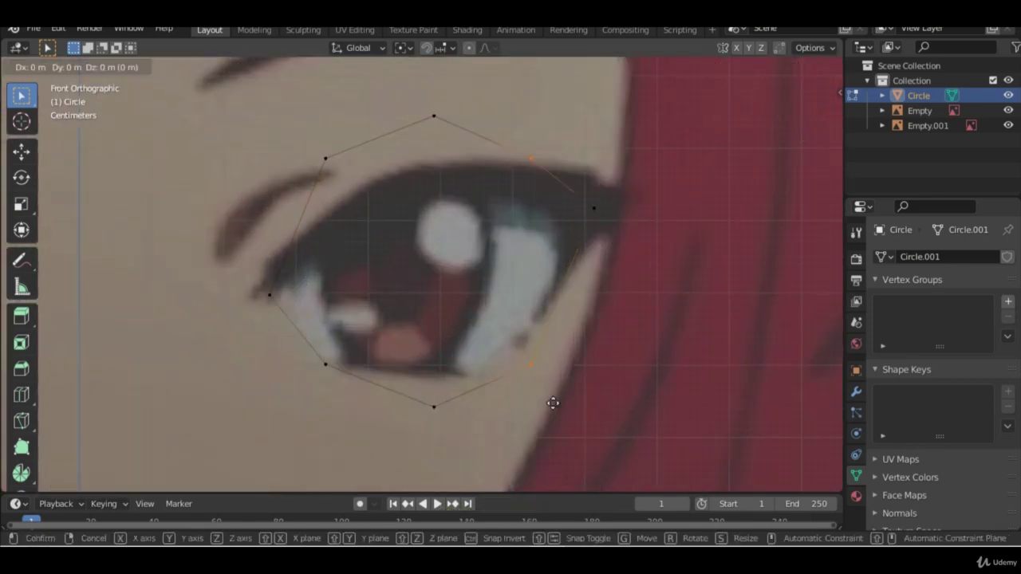
left_click(547, 408)
left_click(549, 411)
key("g")
key("z")
left_click(548, 389)
left_click(545, 198)
key("g")
key("z")
left_click(549, 211)
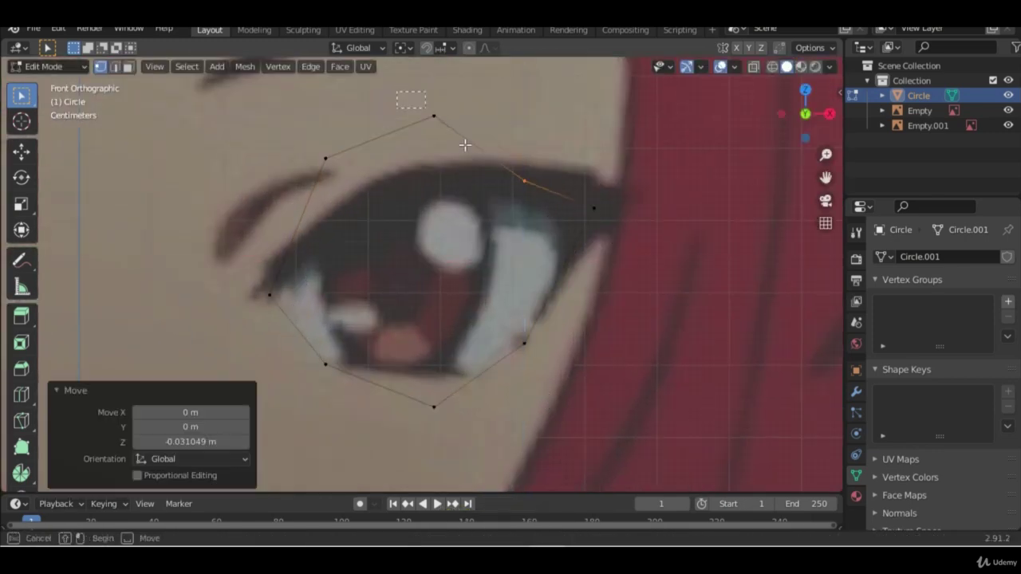
- Lower the top vertex and the upper inner vertex along Z onto the upper lash line
left_click(433, 116)
key("g")
key("z")
left_click(474, 211)
left_click(325, 158)
key("g")
key("z")
left_click(386, 318)
- Raise the bottom vertex along Z onto the lower edge of the eye
left_click_drag(415, 389, 471, 431)
key("g")
key("z")
left_click(465, 398)
- Fine-tune the outer lid vertices, moving the lower one about -0.014 m along Z to follow the eye outline
scroll(463, 360, "down", 2)
scroll(479, 370, "up", 3)
left_click_drag(485, 78, 532, 356)
scroll(535, 363, "down", 1)
key("g")
key("z")
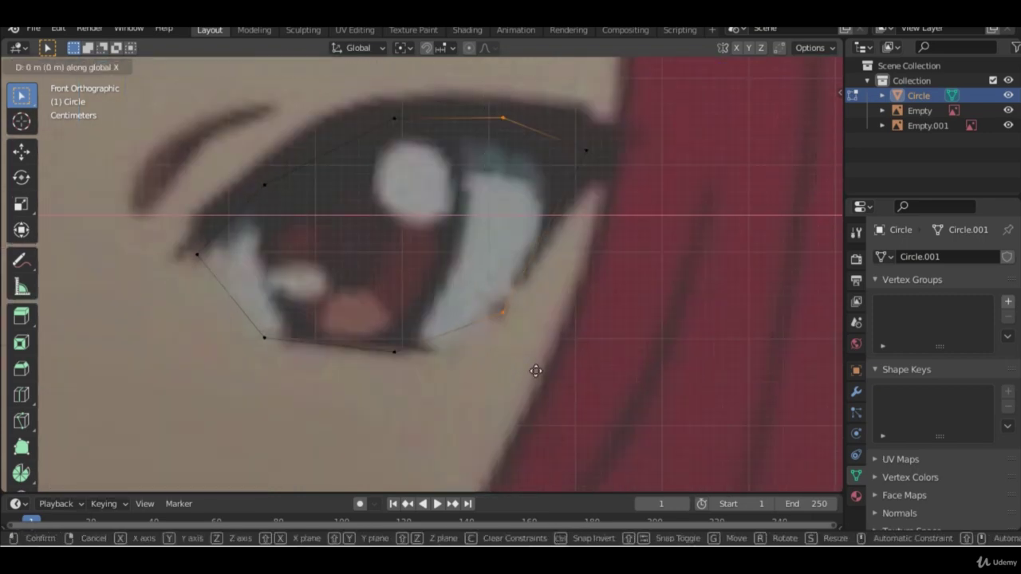
left_click(515, 366)
- Add a Mirror modifier on the X axis to duplicate the eye outline onto the other eye
scroll(501, 320, "down", 2)
scroll(501, 320, "down", 2)
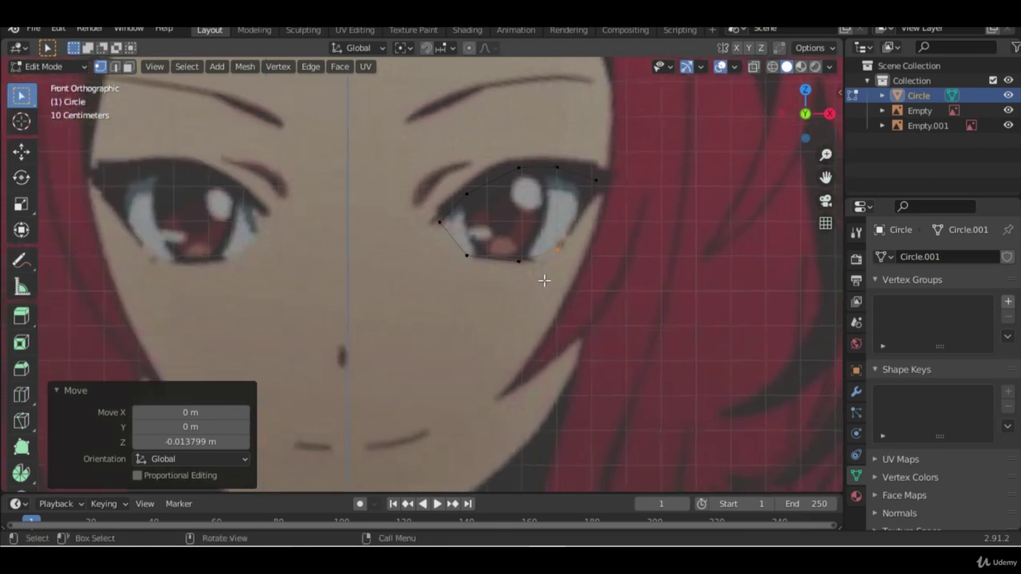
scroll(542, 280, "up", 1)
left_click_drag(413, 174, 601, 349)
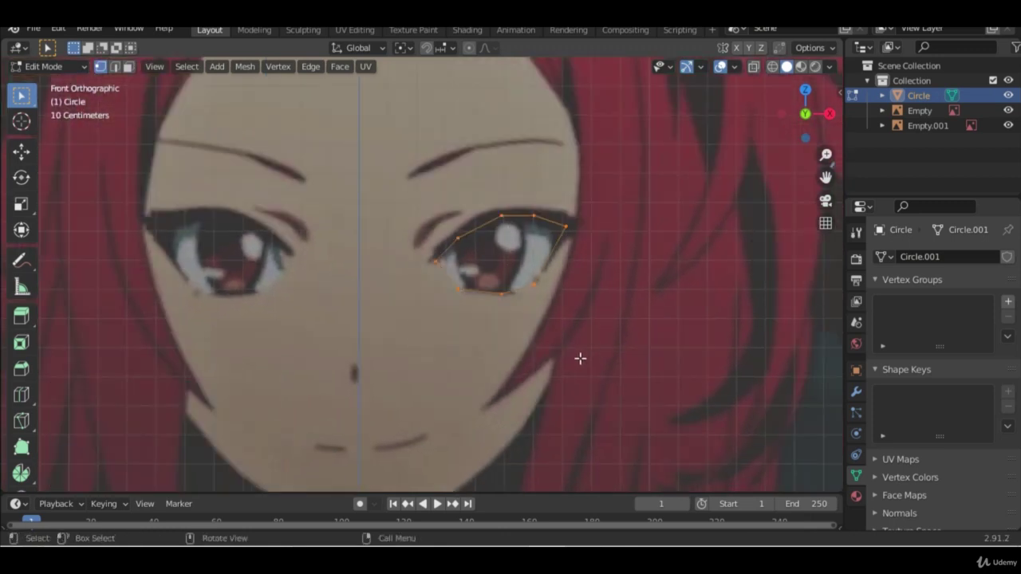
left_click(857, 392)
left_click(925, 257)
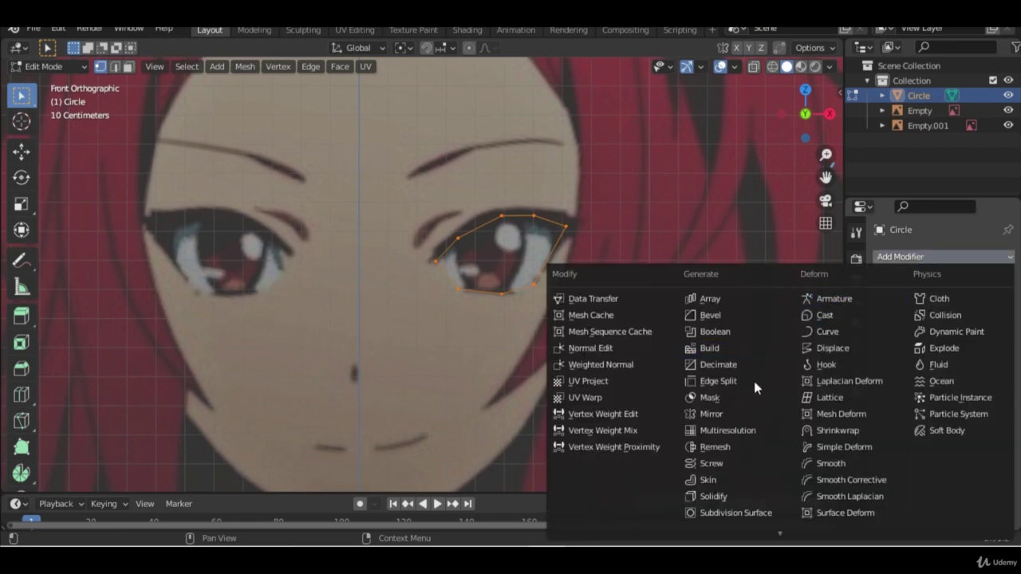
left_click(738, 415)
scroll(511, 365, "down", 3)
scroll(513, 359, "up", 2)
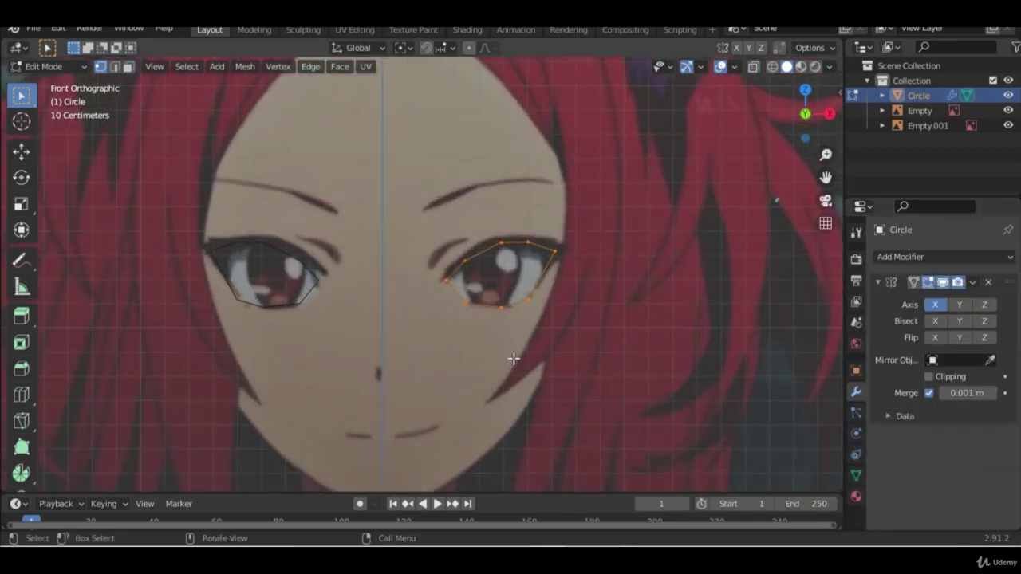
- Select the eye outline's outermost vertex in top view and enable proportional editing with Sharp falloff
key("KP_7")
mouse_move(517, 359)
middle_mouse_down("shift")
mouse_move(503, 397)
mouse_move(515, 360)
middle_mouse_up("shift")
scroll(527, 335, "up", 2)
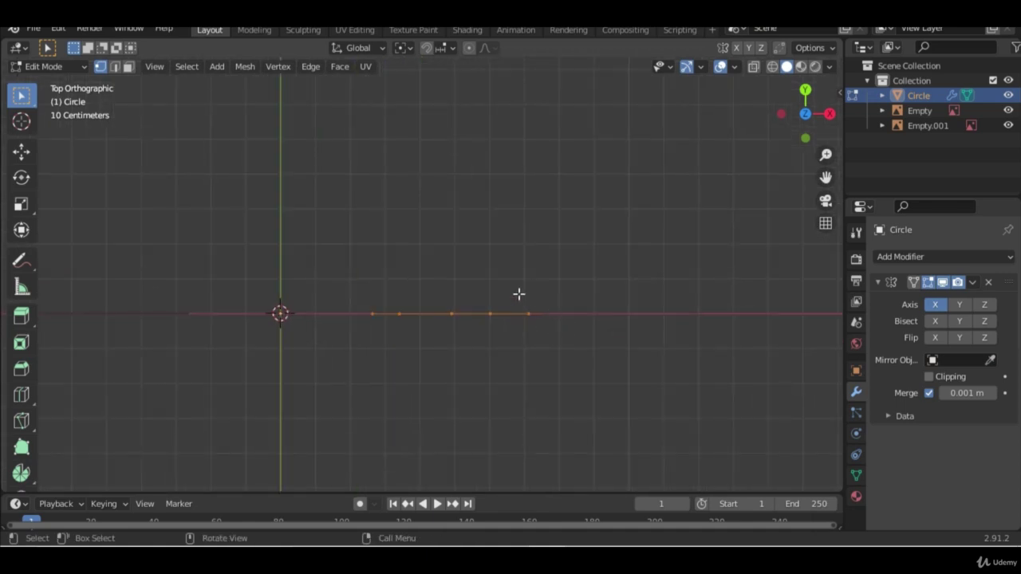
left_click_drag(556, 353, 556, 354)
left_click(485, 48)
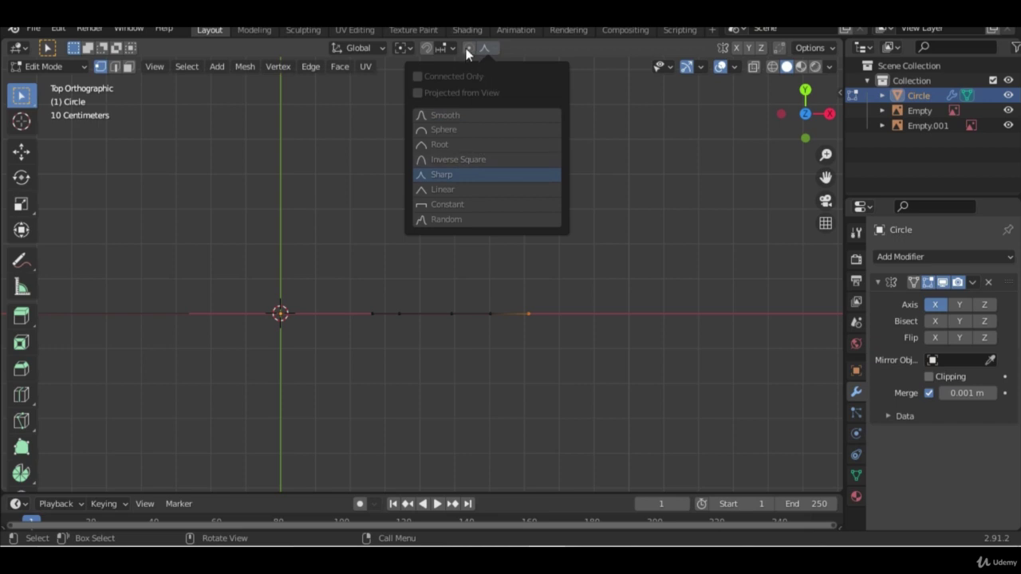
left_click(469, 49)
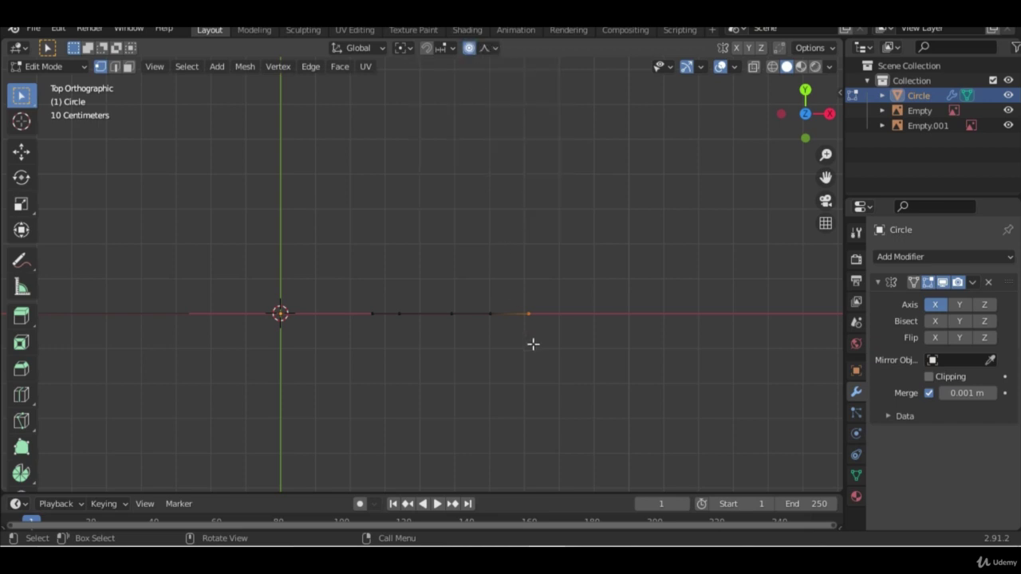
- Move the outer eye corner about 0.29 m back along Y with a proportional size of about 0.51 to curve the outline
key("g")
key("y")
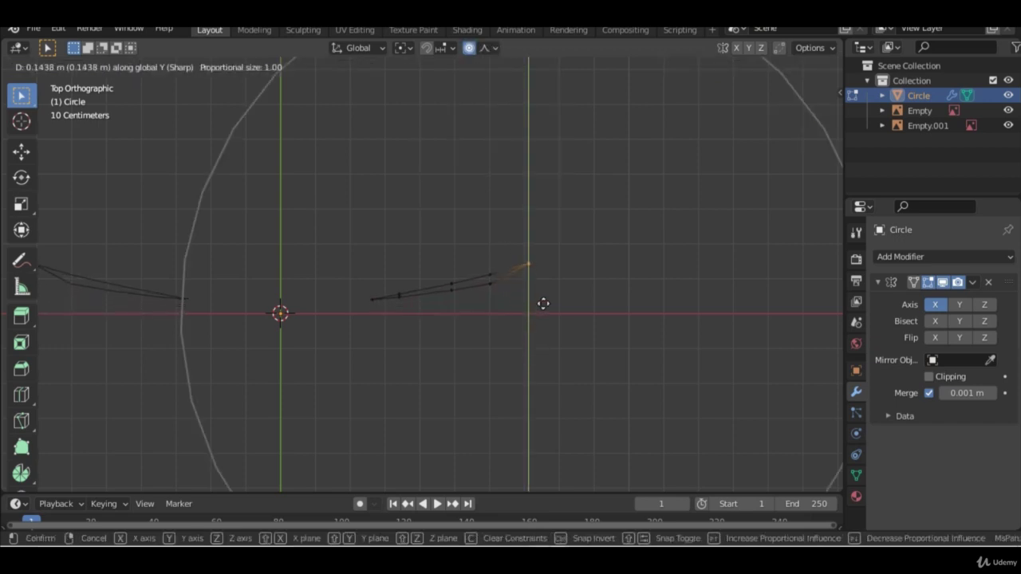
scroll(542, 304, "up", 8)
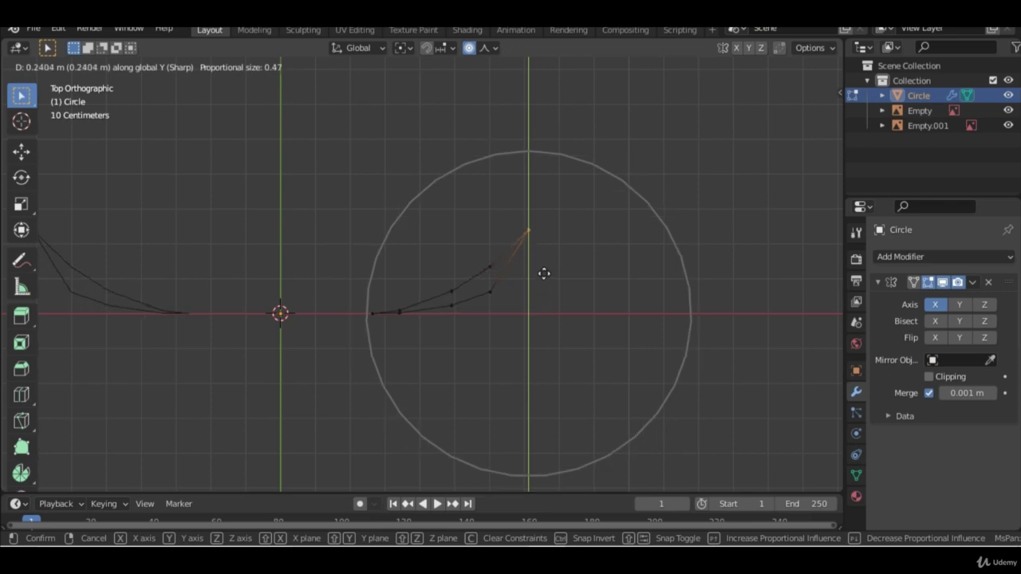
scroll(548, 268, "down", 1)
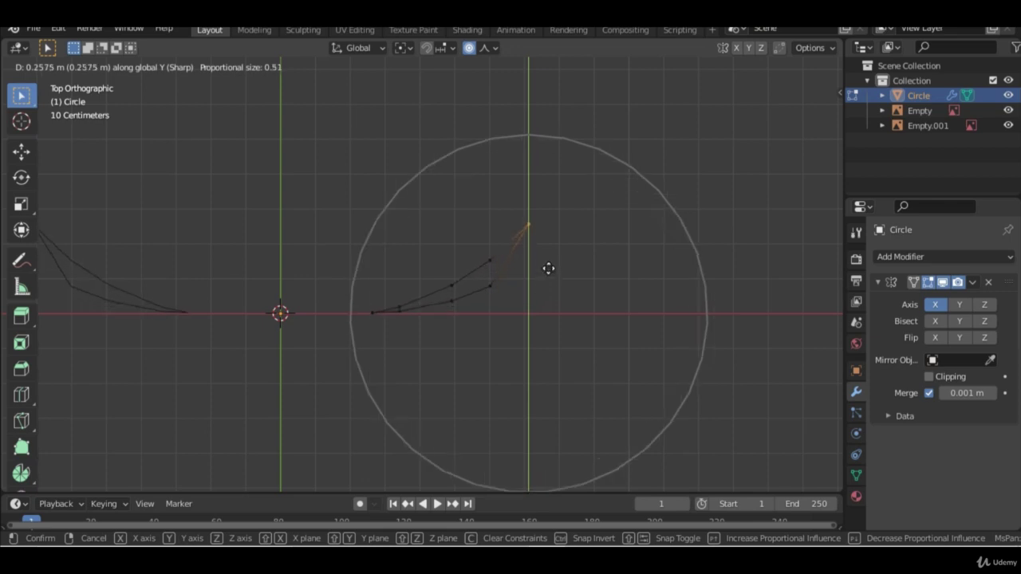
left_click(546, 256)
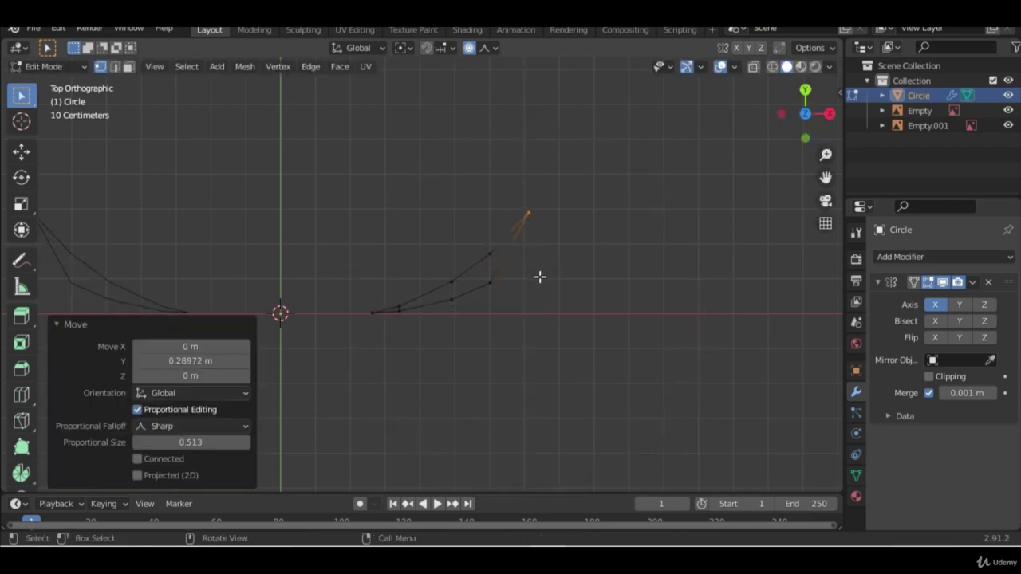
- Select all vertices of the eye outline in the right side view over the profile reference
key("KP_3")
scroll(540, 279, "down", 3)
middle_click_drag(514, 270, 476, 250, "shift")
left_click_drag(395, 174, 516, 263)
scroll(518, 288, "up", 3)
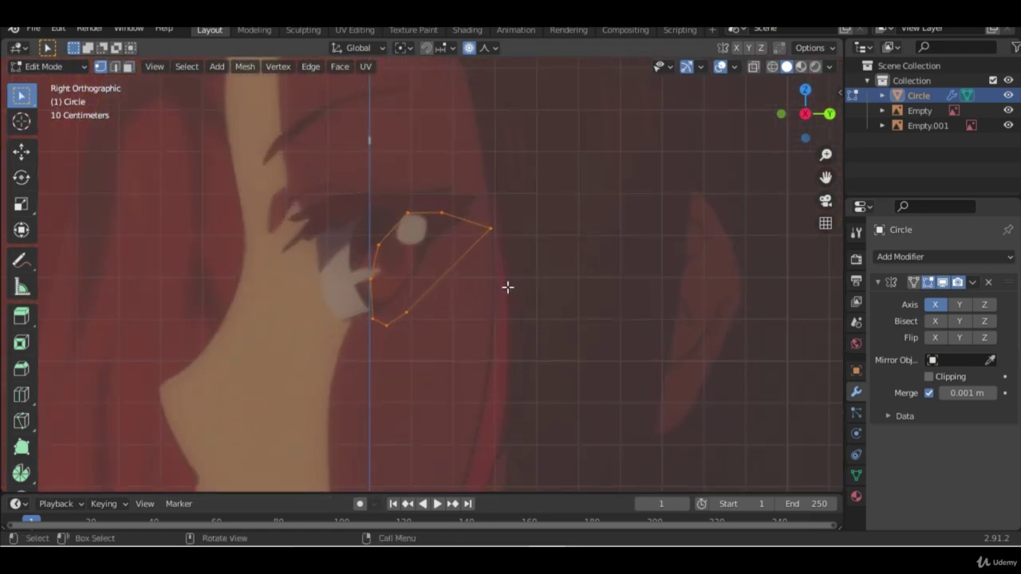
key("g")
key("y")
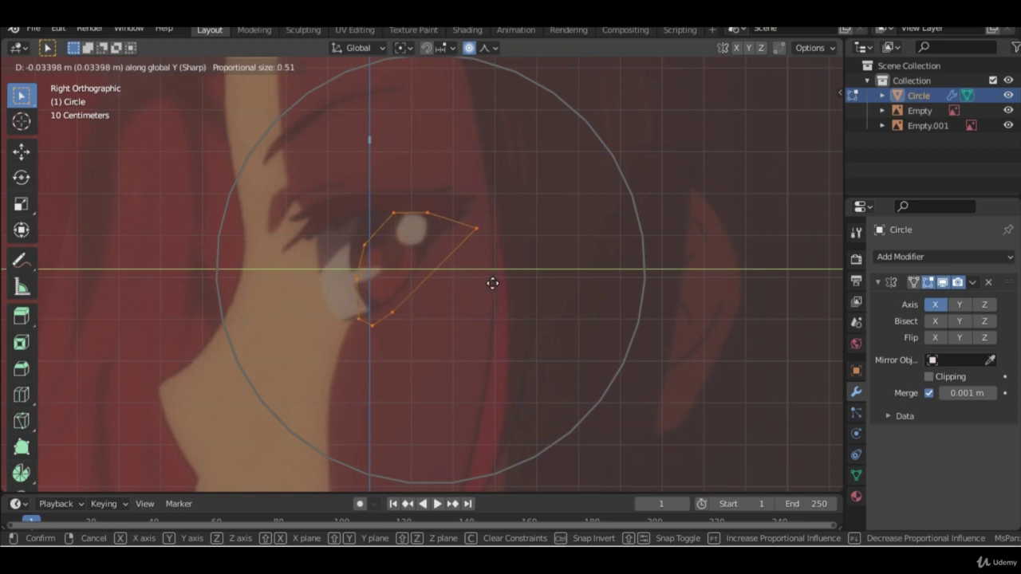
left_click(497, 285)
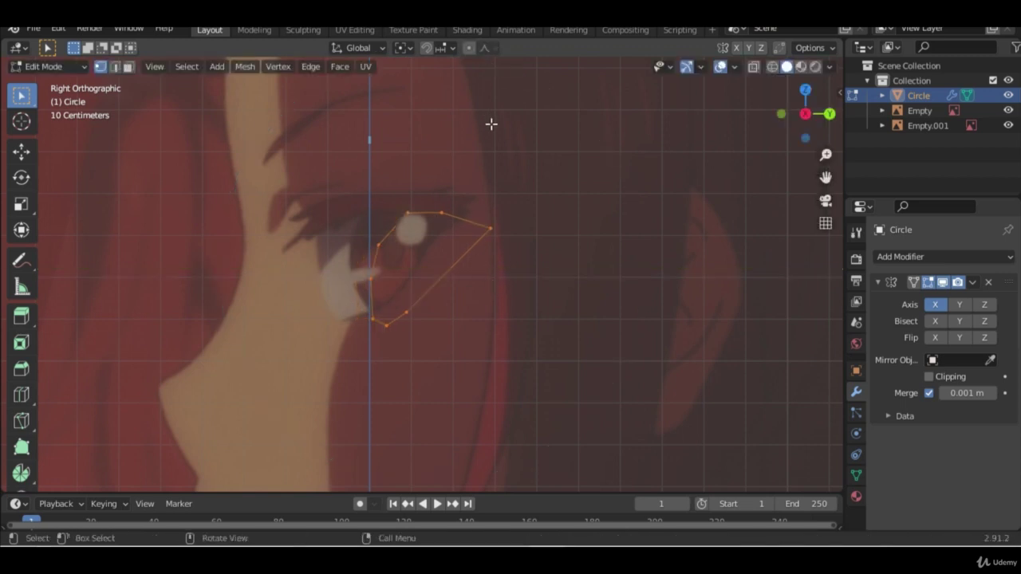
- Move the whole eye outline about -0.102 m along Y, without proportional editing, toward the eye in the side reference
key("g")
key("y")
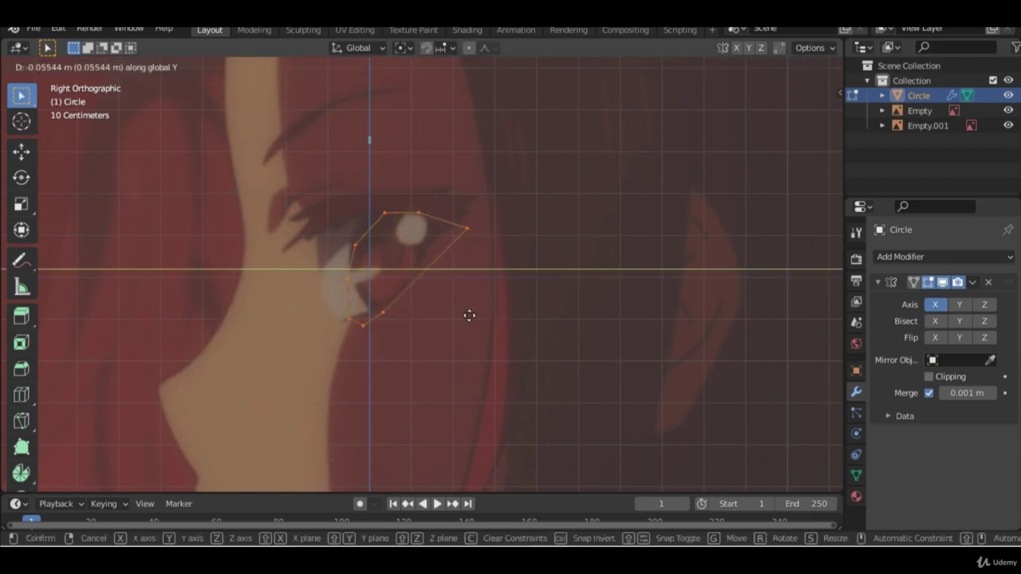
left_click(456, 317)
- Rotate the eye outline 8.58° about X and shift it about -0.016 m along Y to match the profile eye
key("r")
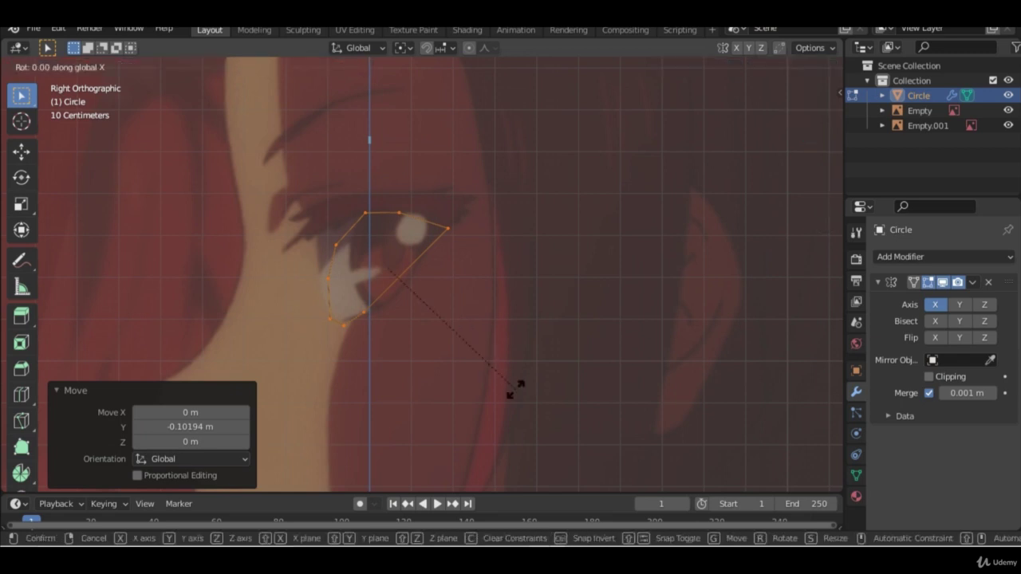
left_click(534, 370)
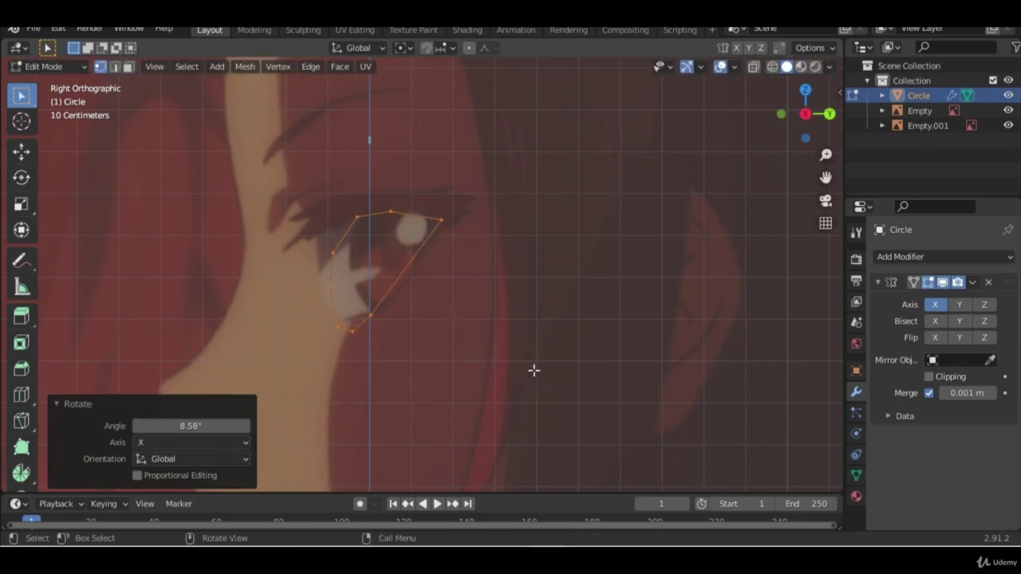
key("g")
key("y")
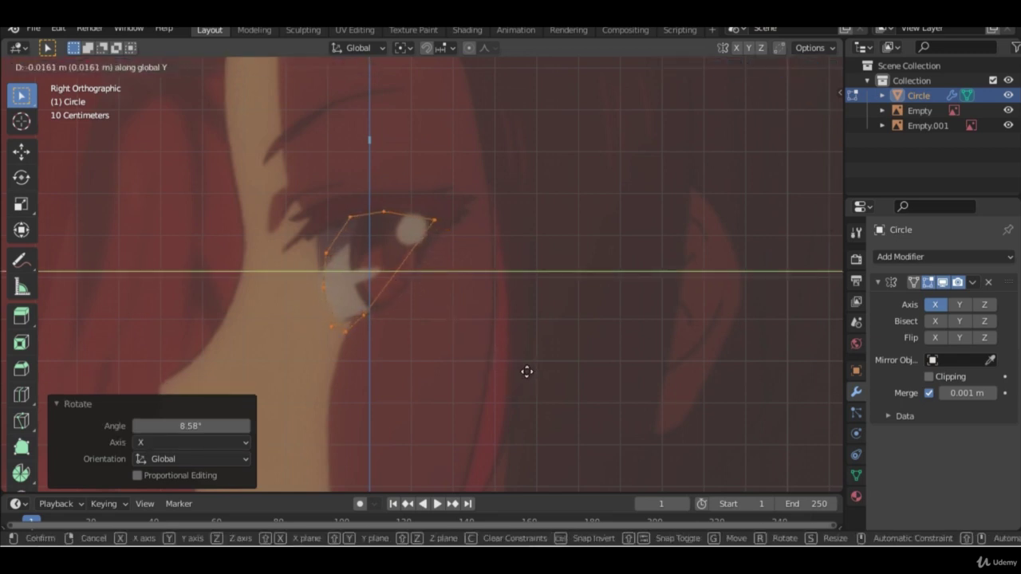
left_click(527, 372)
- In front view, raise the inner corner and lower lid vertices slightly and adjust the upper lid vertex nearest the inner corner
scroll(526, 372, "down", 5)
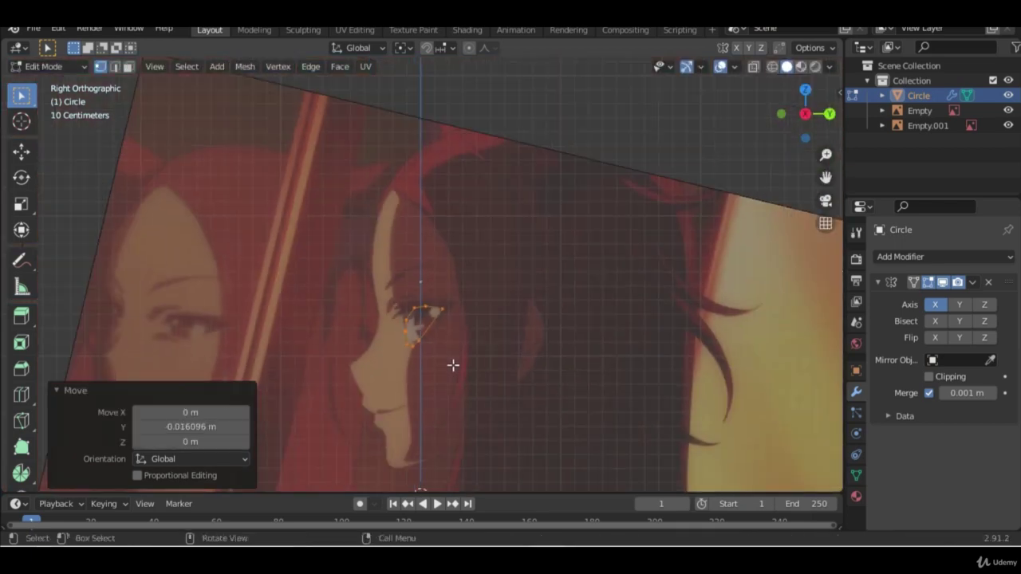
middle_click_drag(473, 377, 522, 397)
key("KP_1")
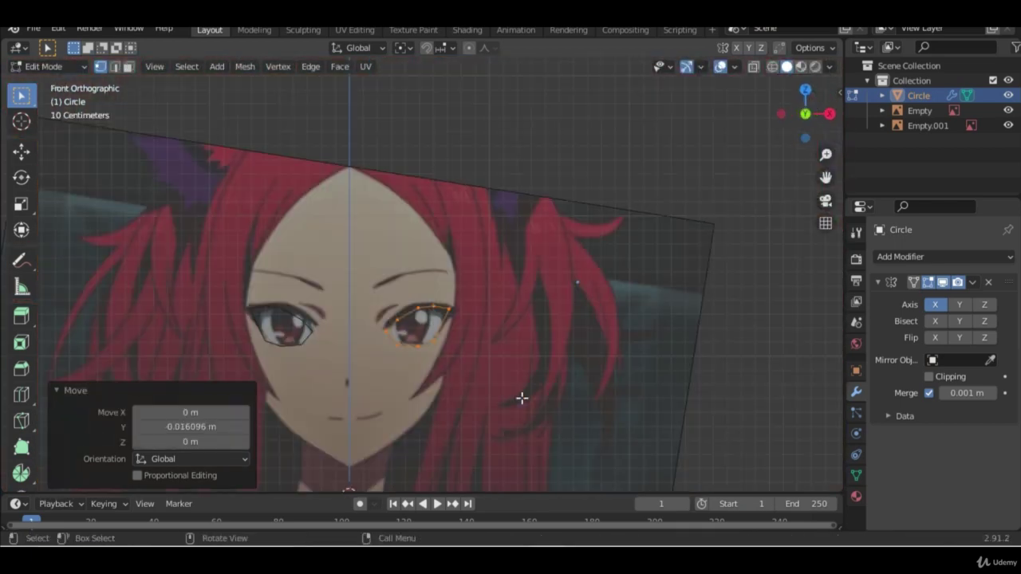
scroll(399, 364, "up", 10)
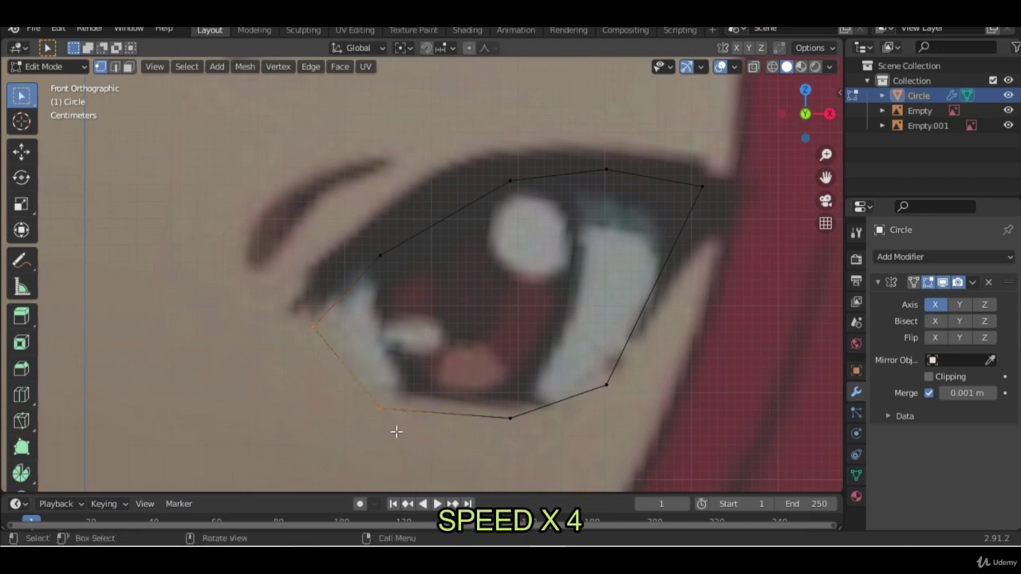
key("g")
left_click(388, 417)
key("g")
left_click(549, 321)
left_click(380, 255)
key("g")
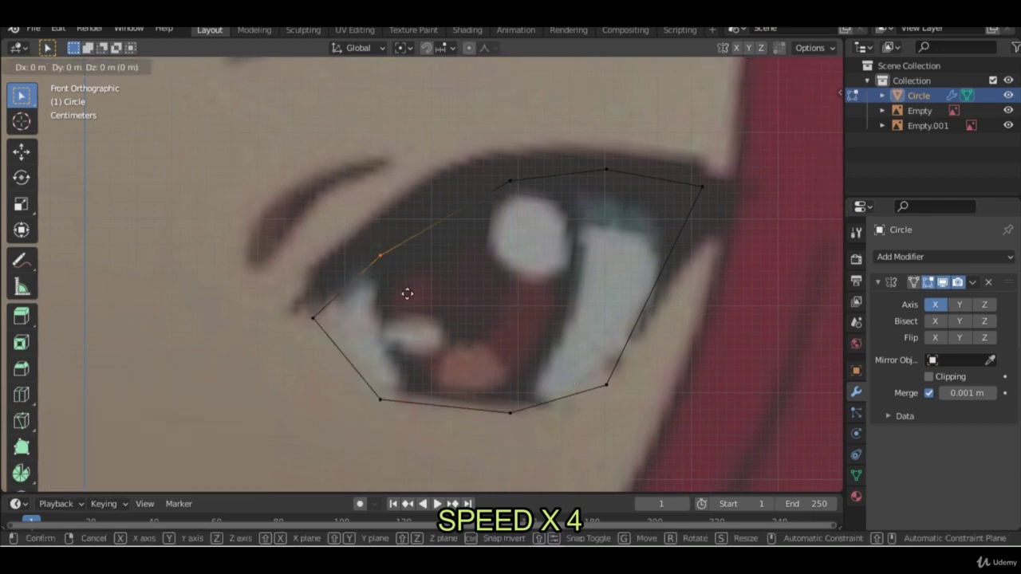
left_click(409, 291)
- Select the whole eye outline in side view and rotate it about 1.6° around X to fit the profile eye
scroll(463, 353, "down", 5)
middle_click_drag(462, 353, 385, 346)
key("KP_3")
scroll(567, 338, "up", 3)
key("a")
key("r")
key("x")
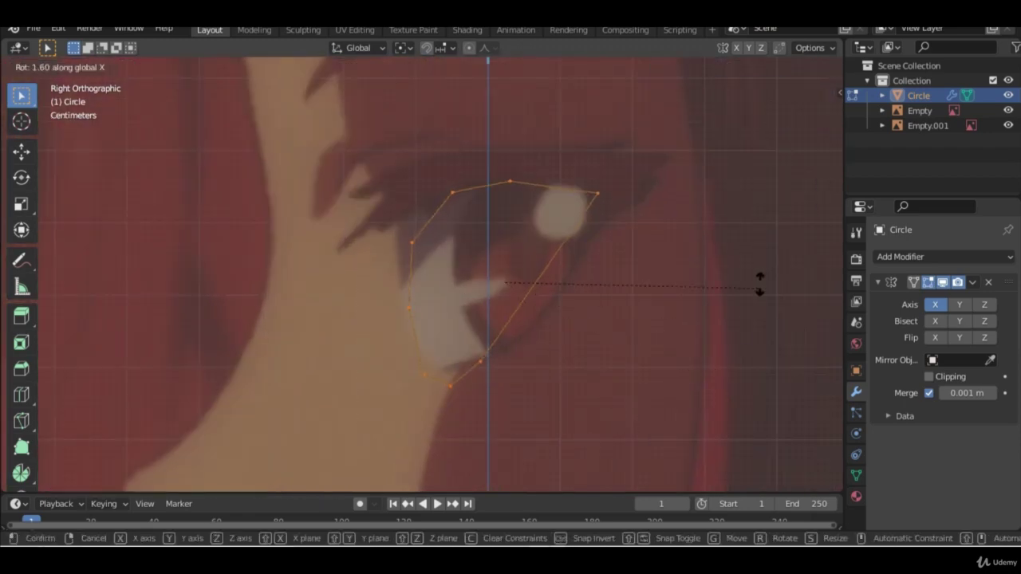
left_click(760, 284)
- In front view, select the lower lid vertices and move them along Z to follow the eye's lower edge
key("KP_1")
scroll(487, 426, "up", 2)
left_click_drag(279, 313, 525, 429)
key("g")
key("z")
left_click(540, 369)
- Select the upper lid vertices and move them along Z to fit the upper lash line
scroll(542, 369, "down", 2)
left_click_drag(366, 156, 592, 296)
key("g")
key("z")
left_click(556, 299)
- Adjust the middle upper lid vertex along Z and select the outer eye corner vertex
left_click(527, 250)
key("g")
key("z")
left_click(526, 222)
left_click(685, 258)
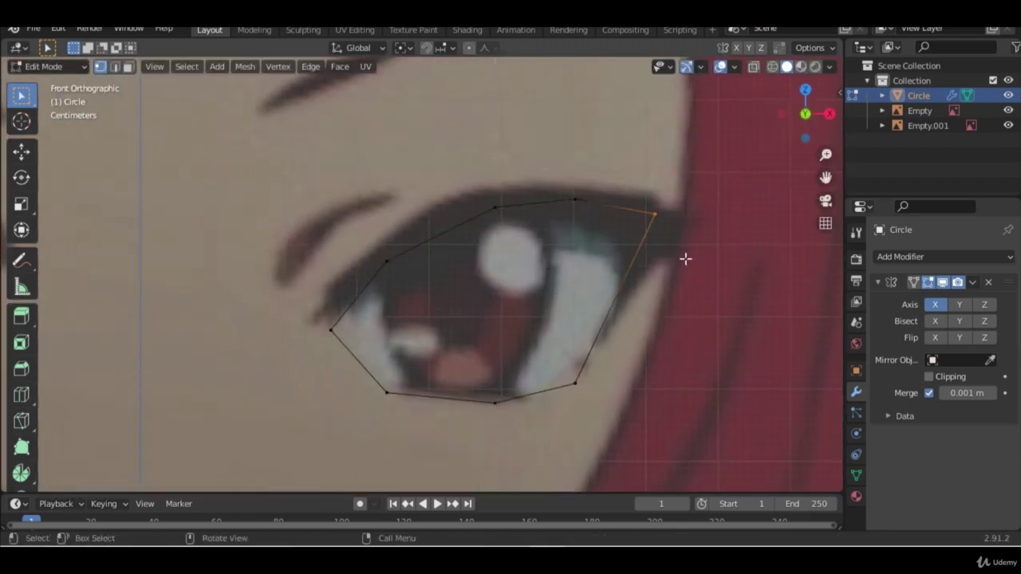